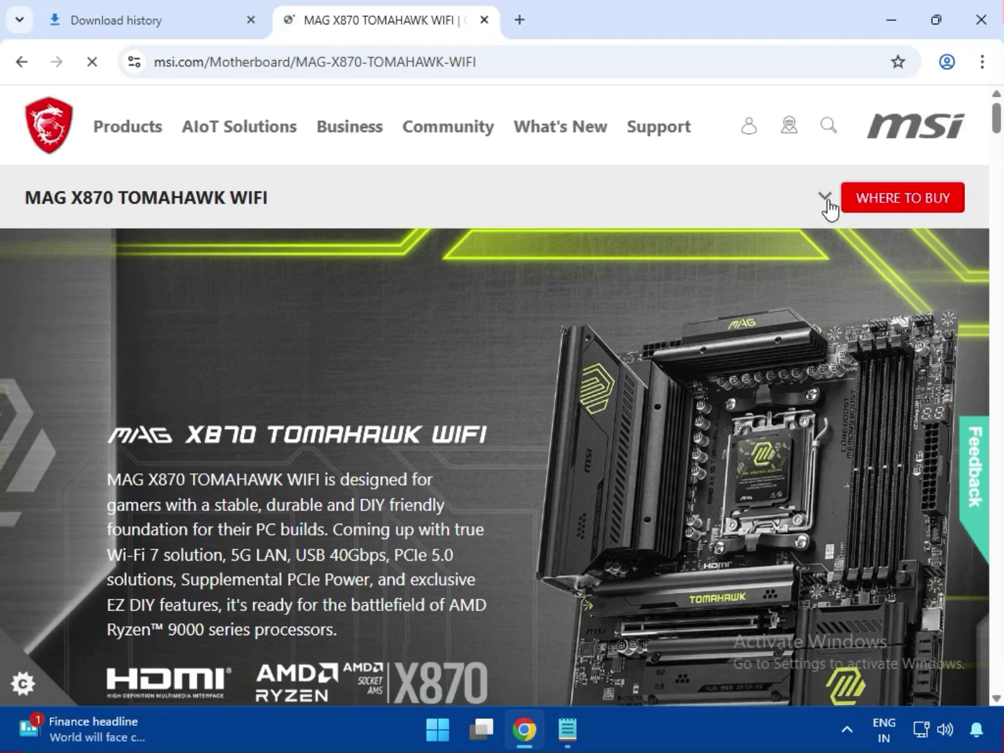
- Open the support page of the MAG X870 TOMAHAWK WIFI motherboard
click(825, 200)
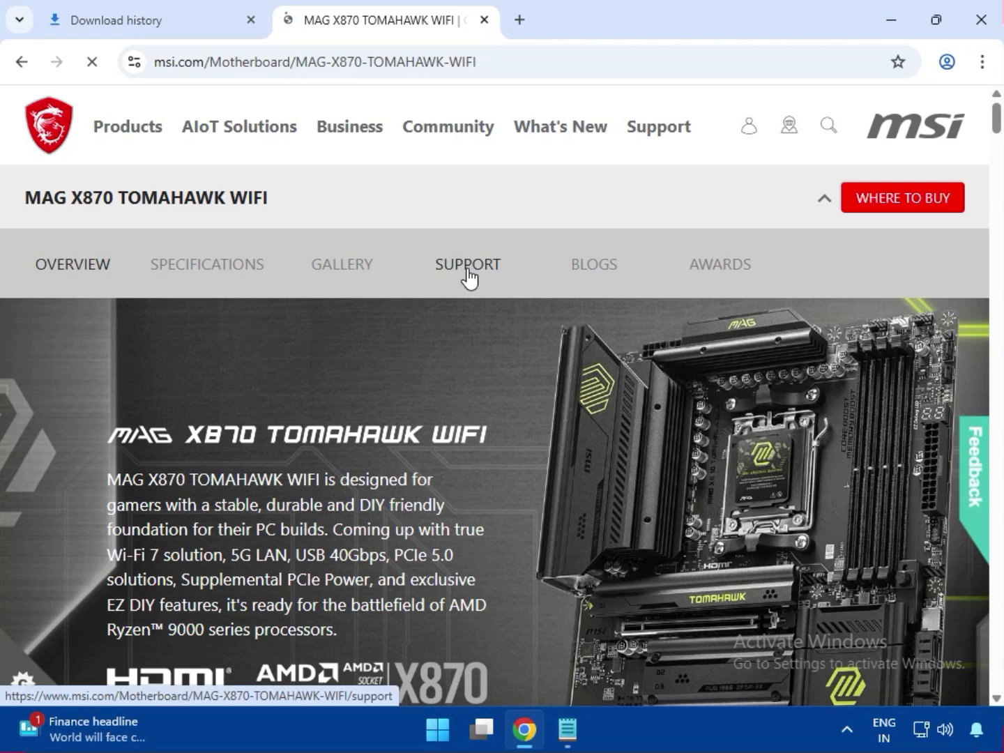
click(467, 269)
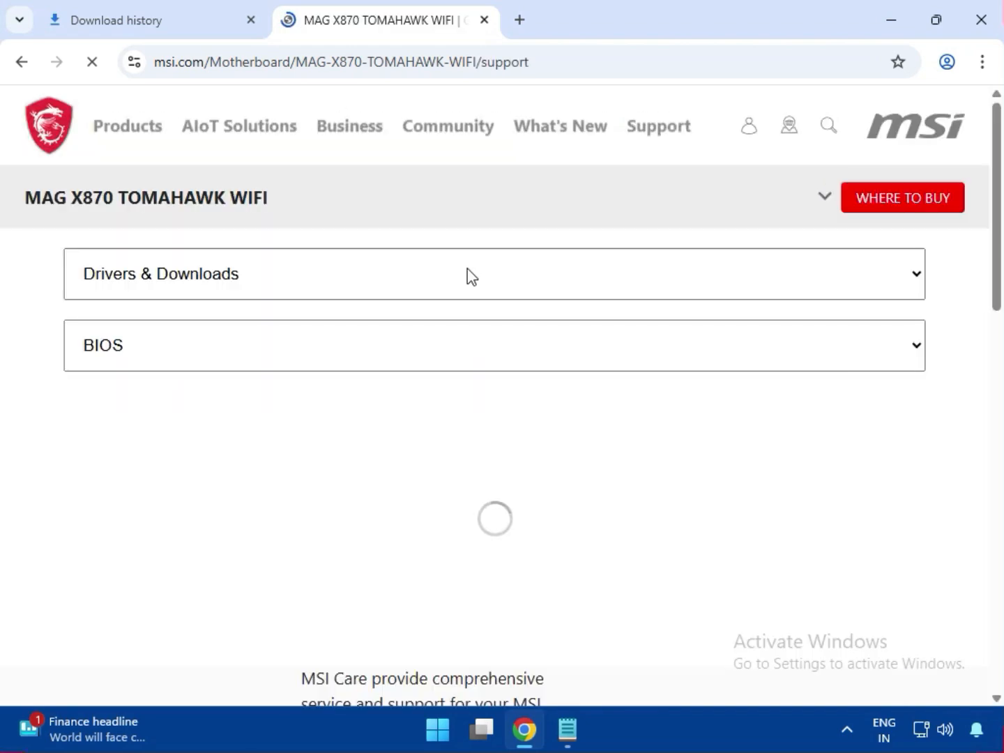
scroll(498, 377, down, 1)
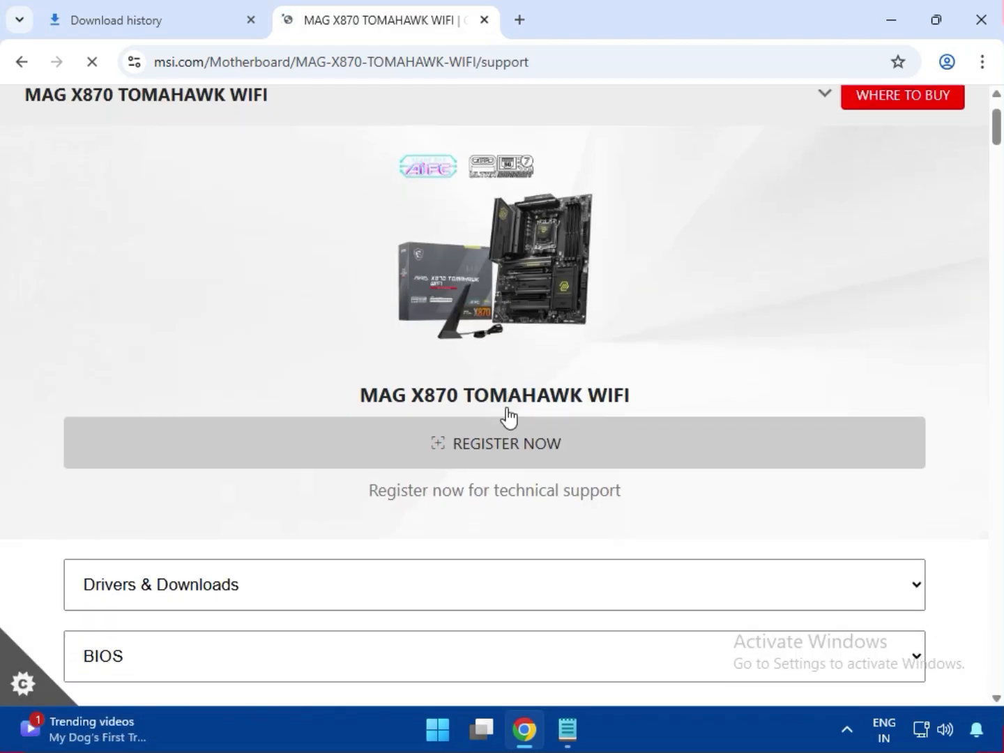
- Show the Driver category under Drivers & Downloads for the motherboard
scroll(508, 416, down, 2)
click(264, 404)
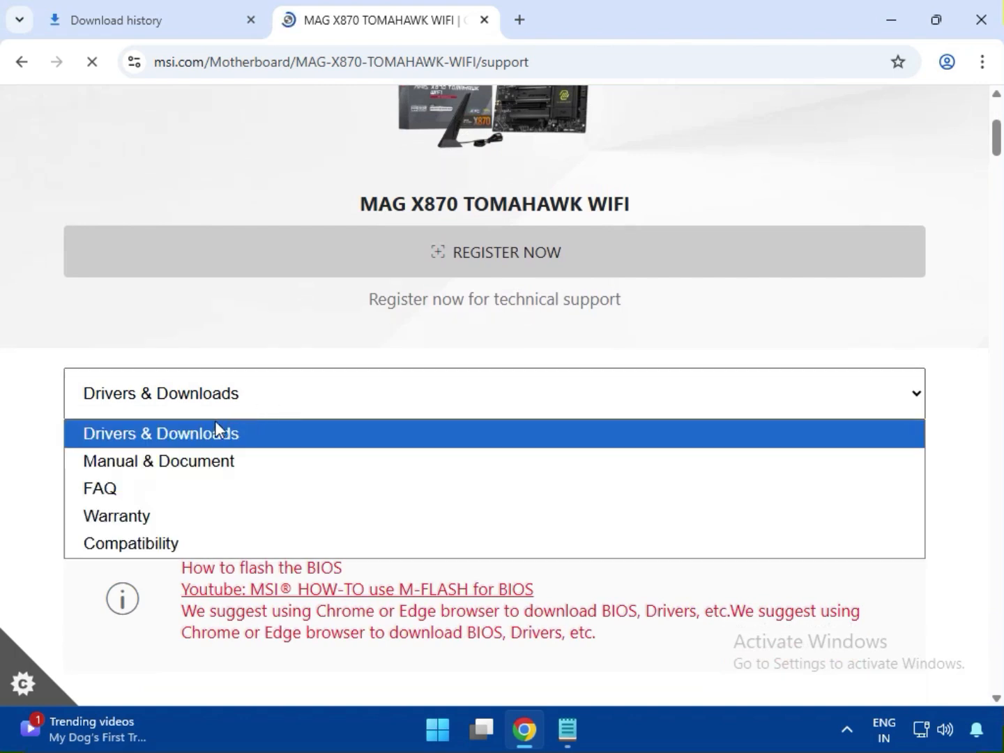
click(163, 435)
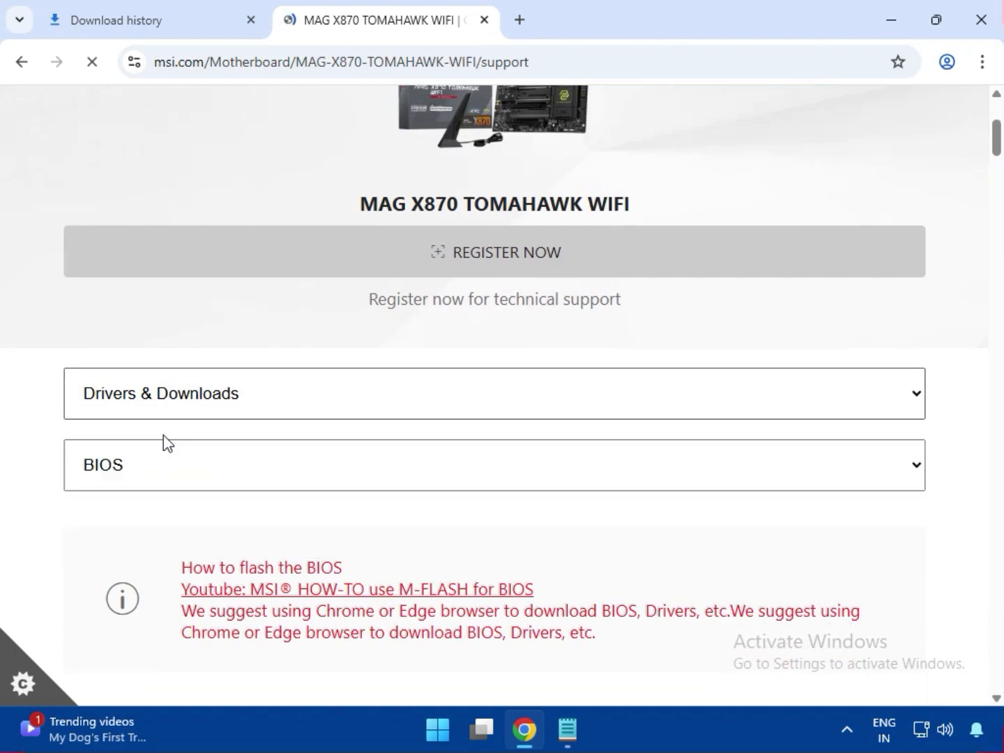
click(145, 474)
click(137, 539)
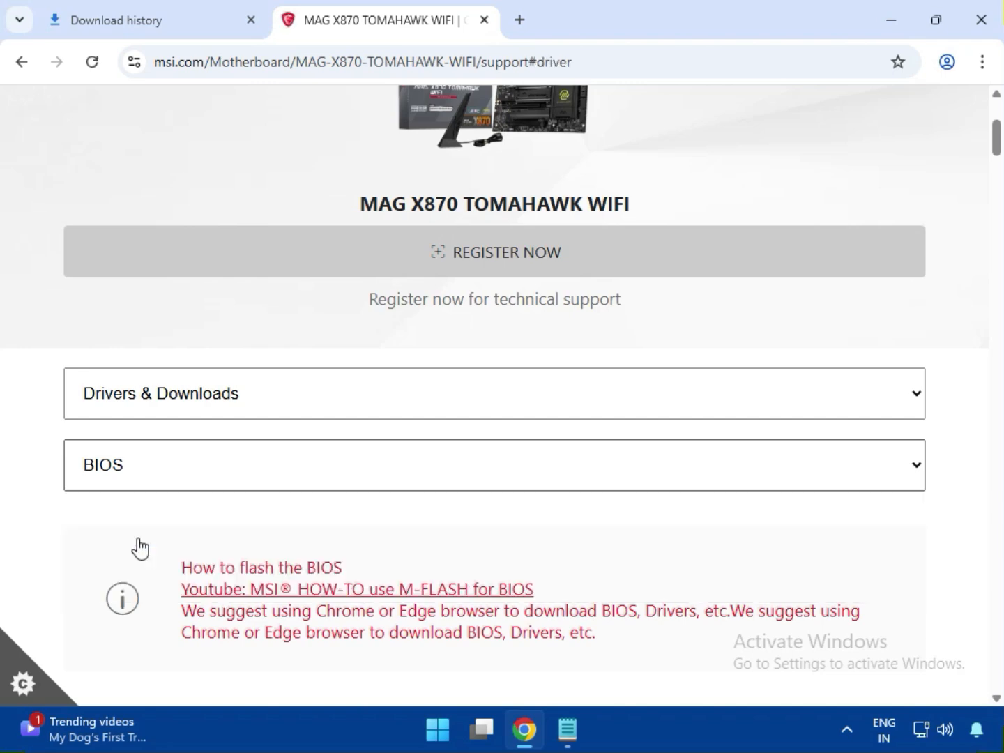
- Choose Win11 64 as the operating system for the driver downloads
scroll(258, 503, down, 2)
click(205, 434)
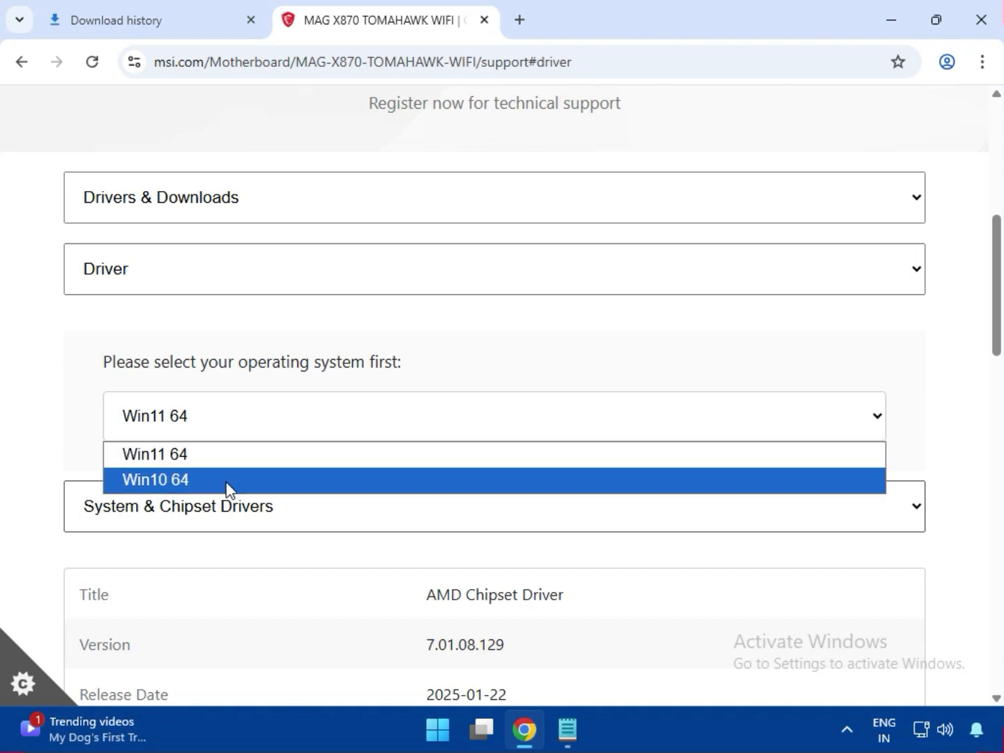
click(177, 461)
click(90, 444)
- Download the AMD Chipset Driver from the System & Chipset Drivers group
scroll(179, 450, down, 3)
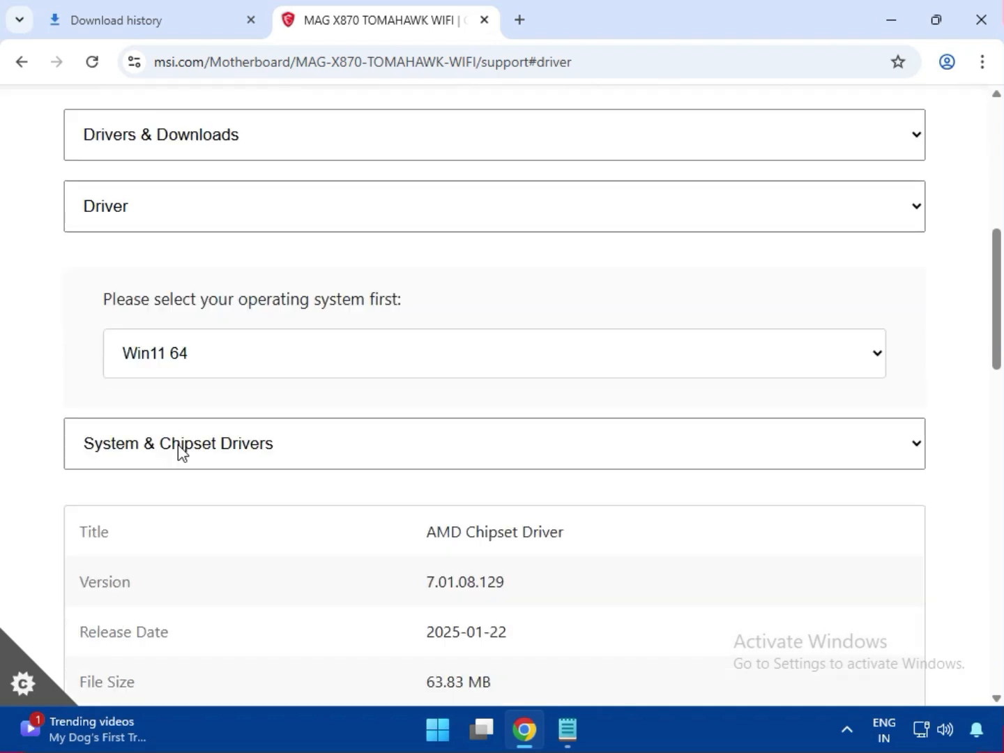
scroll(286, 374, down, 2)
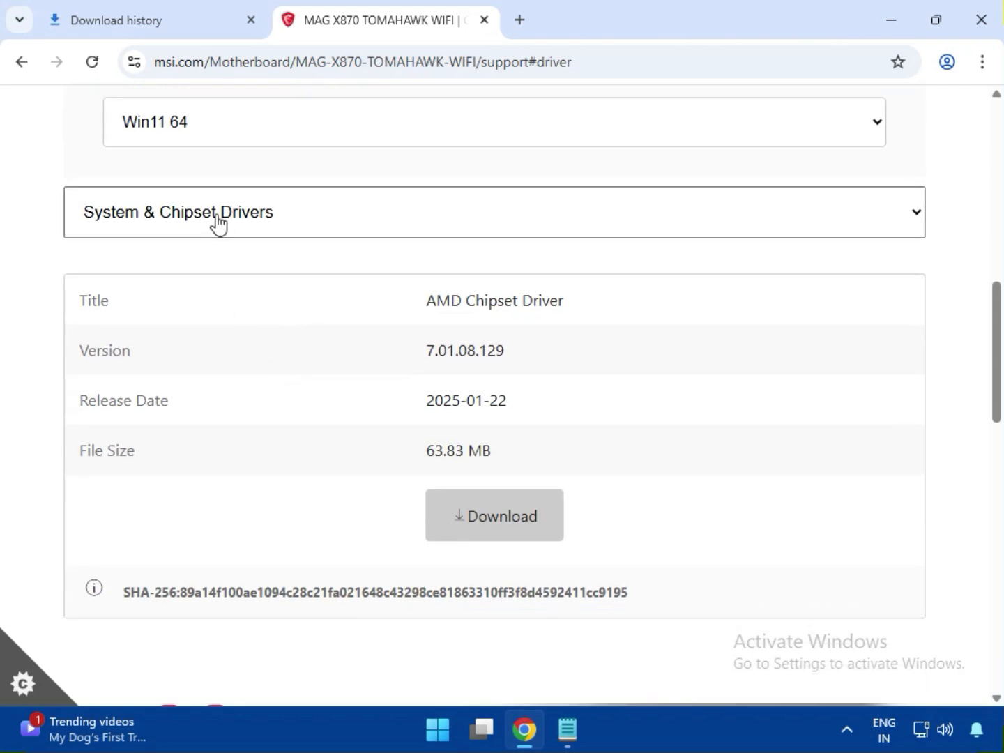
click(217, 222)
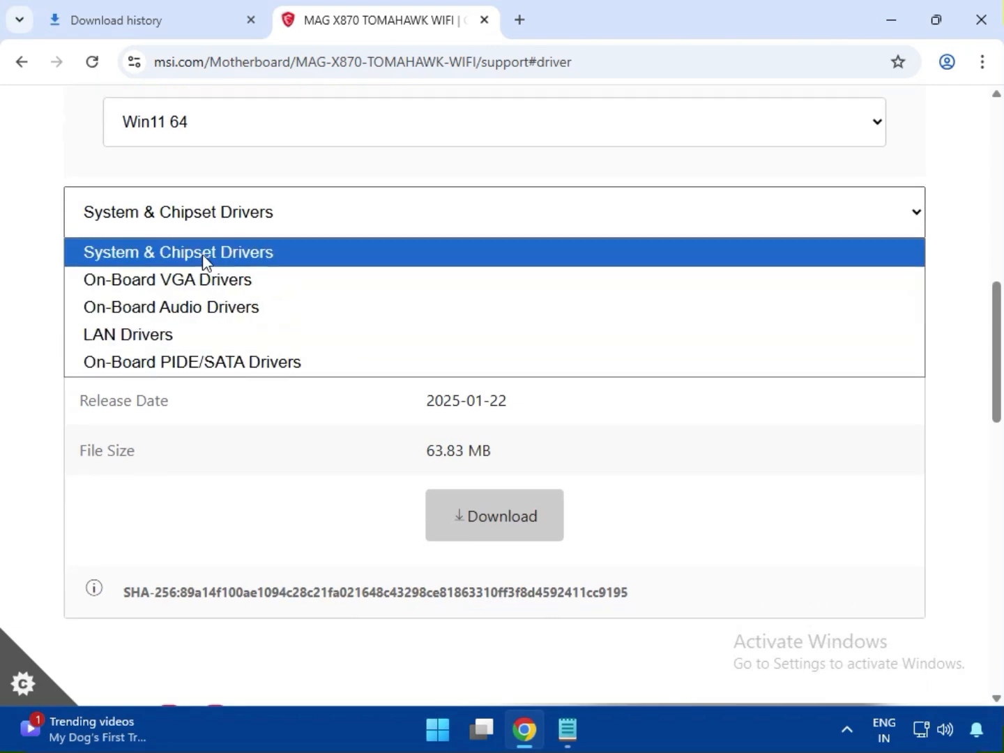
click(201, 253)
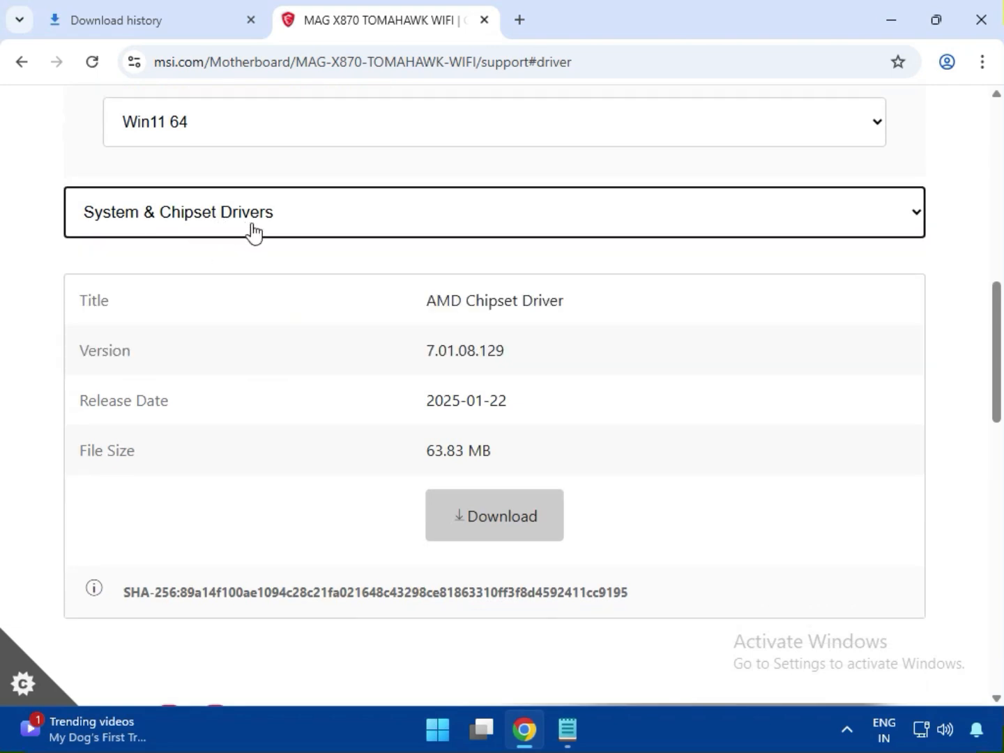
triple_click(430, 304)
click(472, 538)
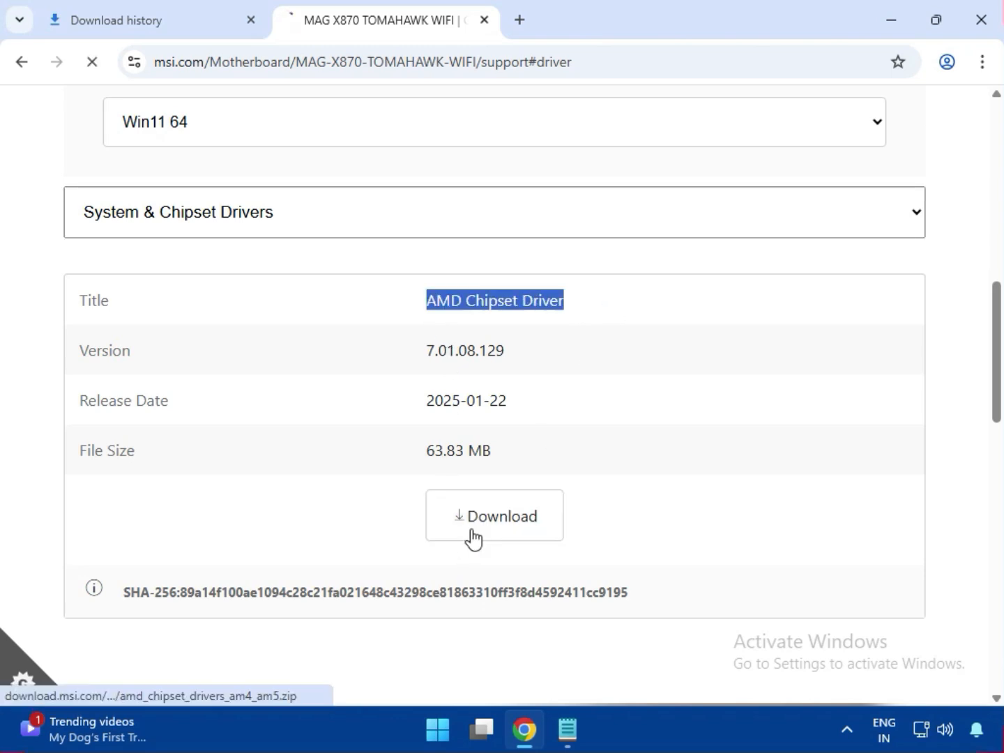
- Download the AMD Graphics Drivers from the On-Board VGA Drivers group
click(292, 220)
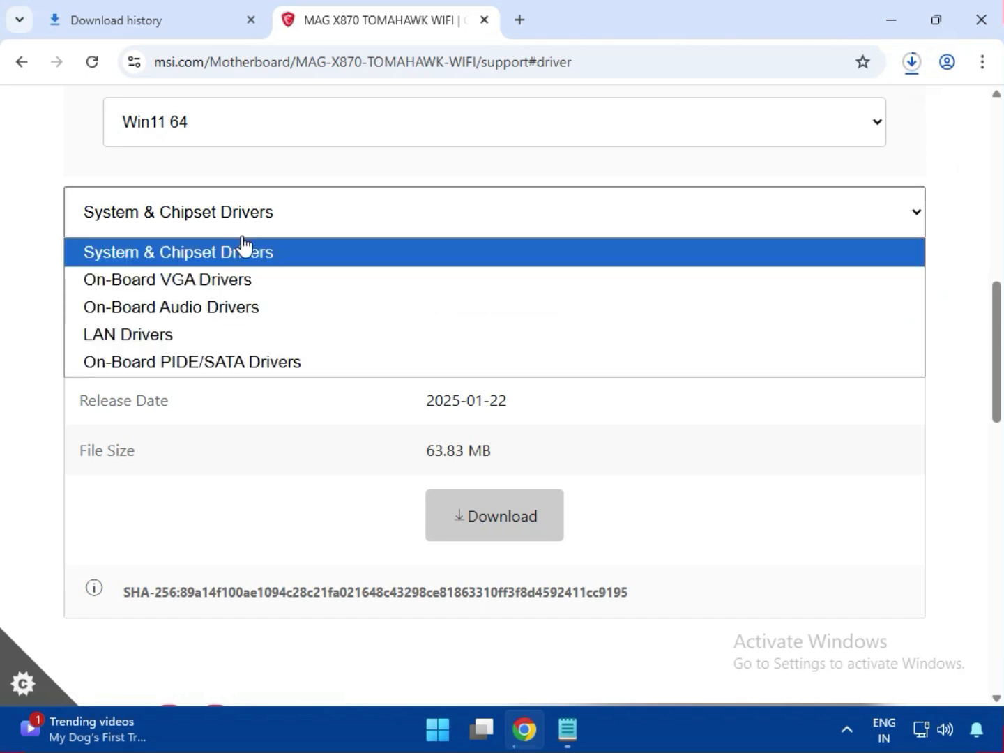
click(216, 281)
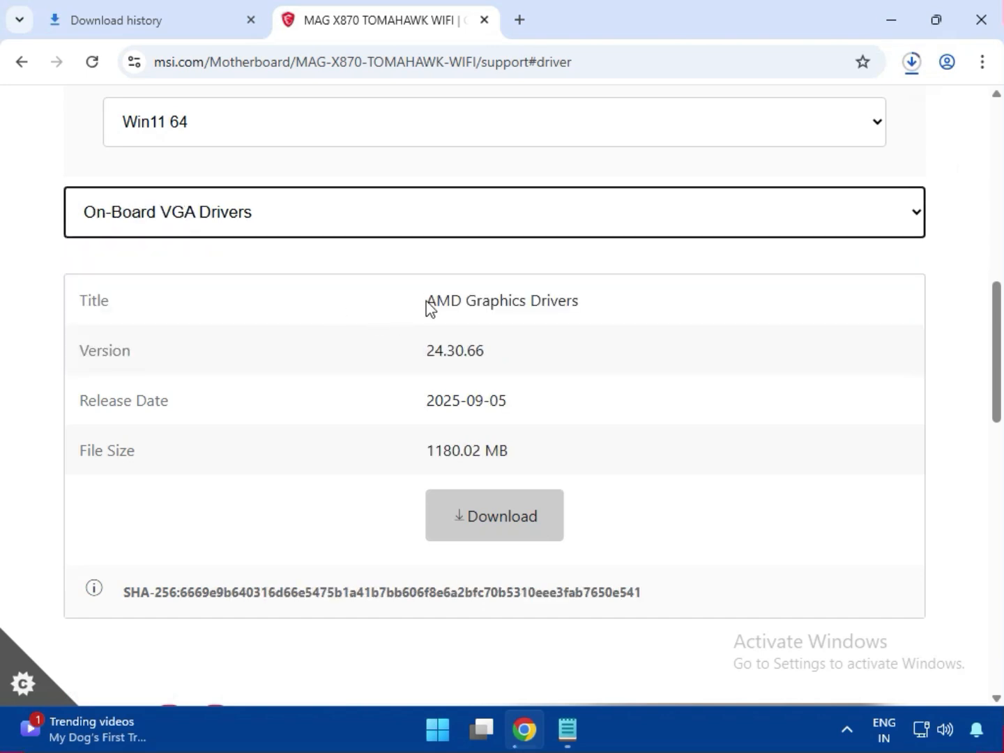
drag(430, 304, 613, 301)
click(486, 526)
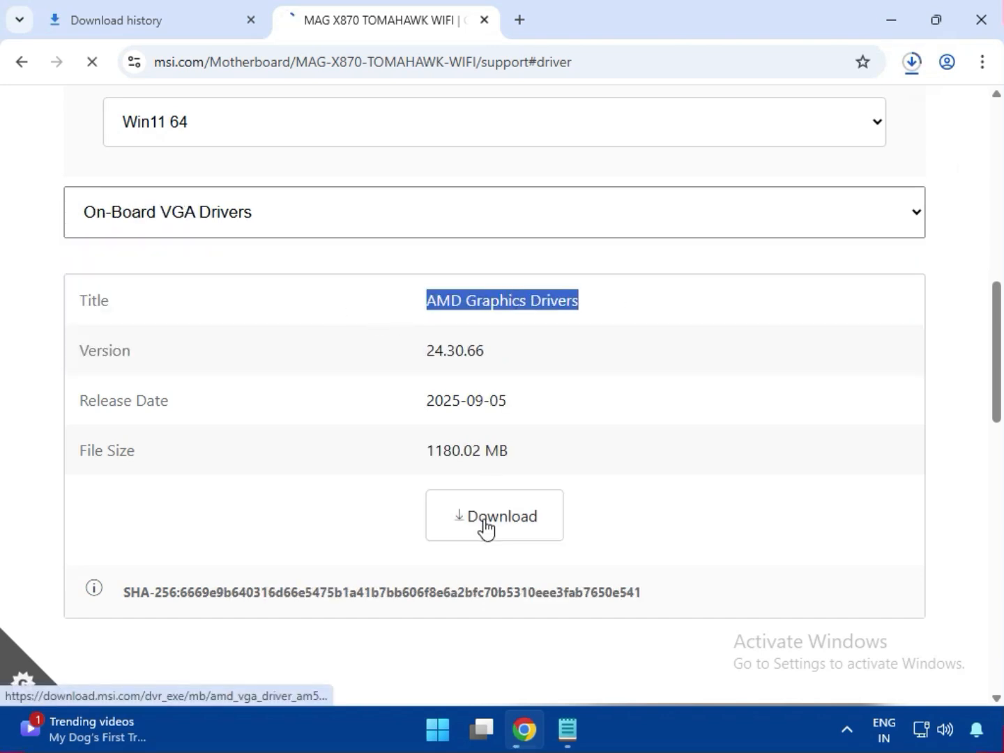
- Download the Realtek HD Universal Driver from the On-Board Audio Drivers group
click(266, 230)
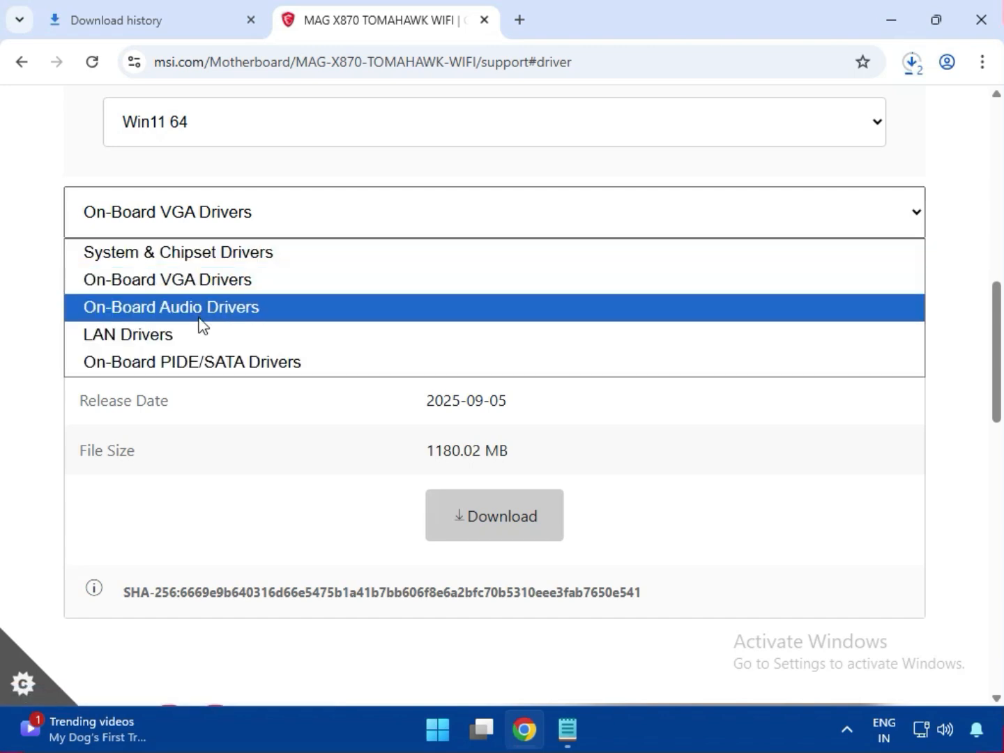
click(202, 310)
drag(429, 300, 670, 313)
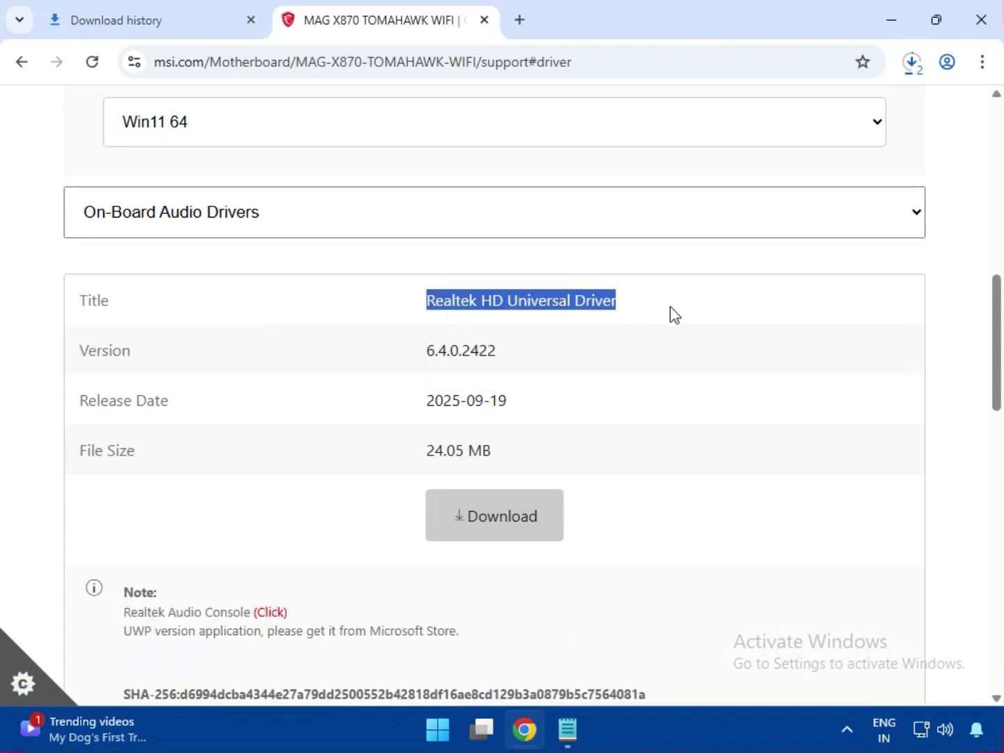
click(515, 524)
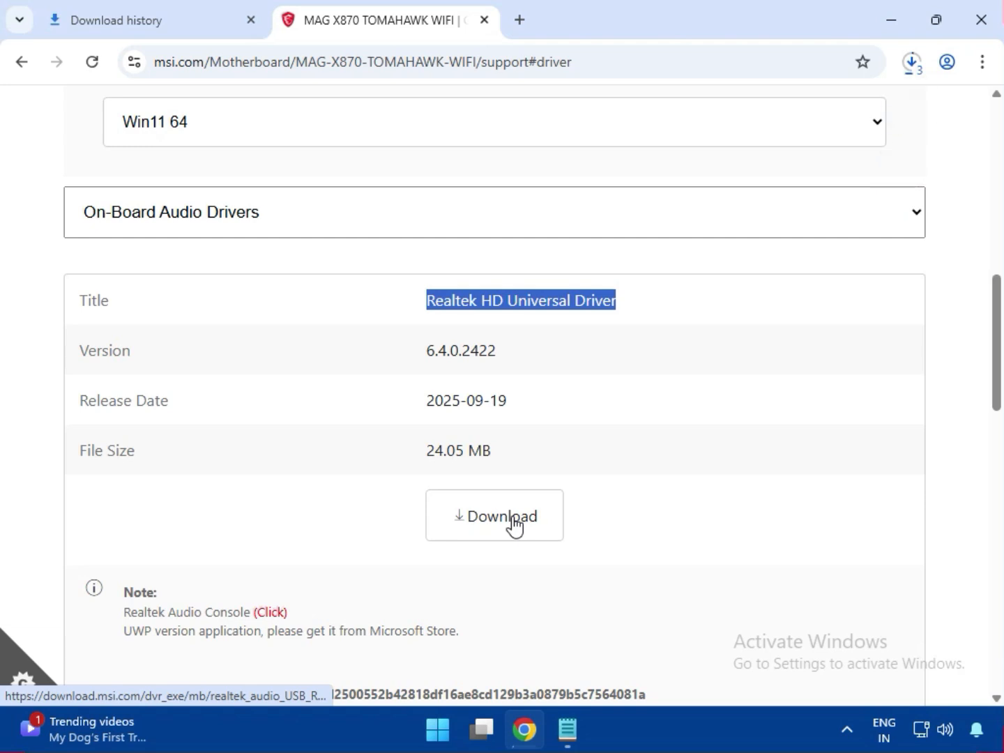
- Download the Qualcomm NCM865 BlueTooth Drivers from the LAN Drivers group
click(205, 235)
click(197, 335)
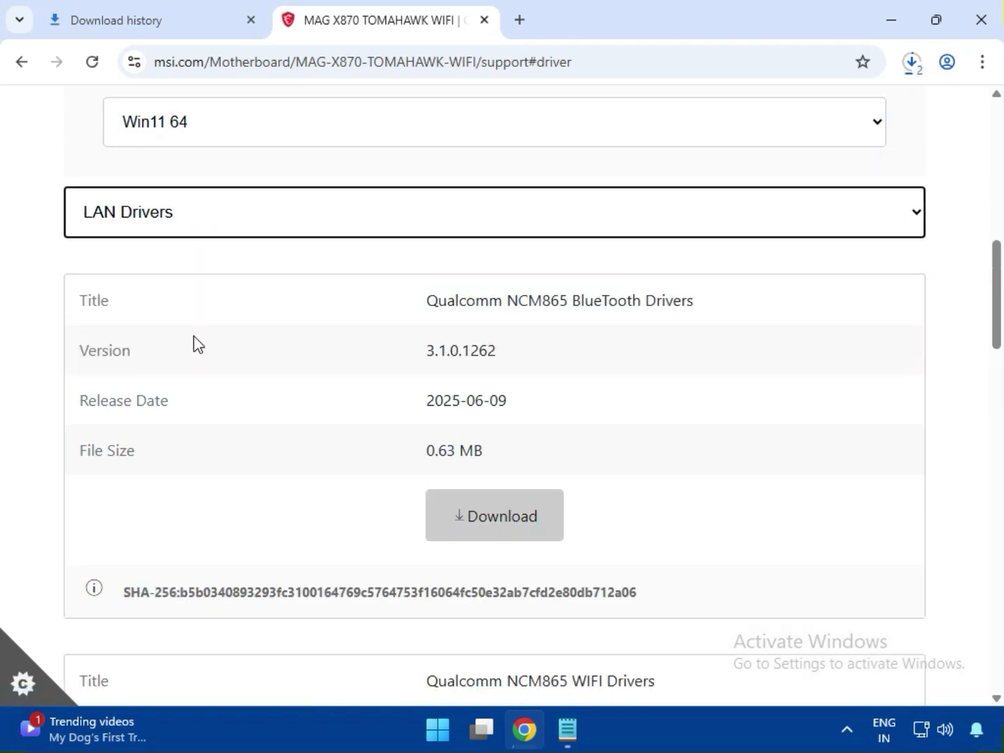
drag(475, 296, 707, 309)
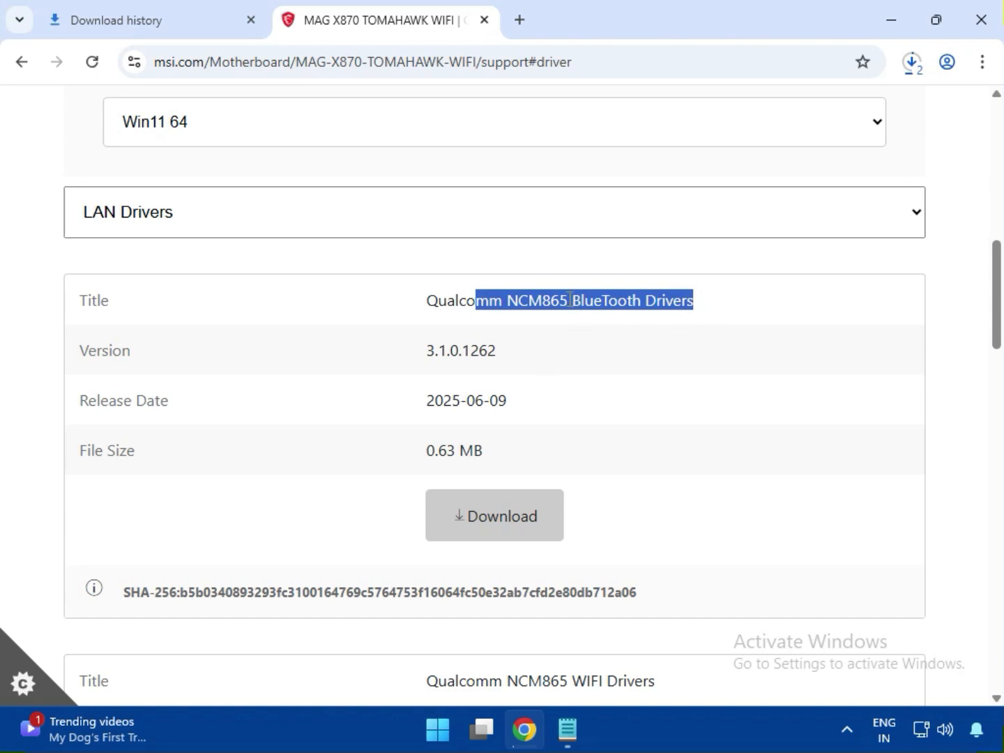
drag(571, 300, 606, 299)
click(618, 299)
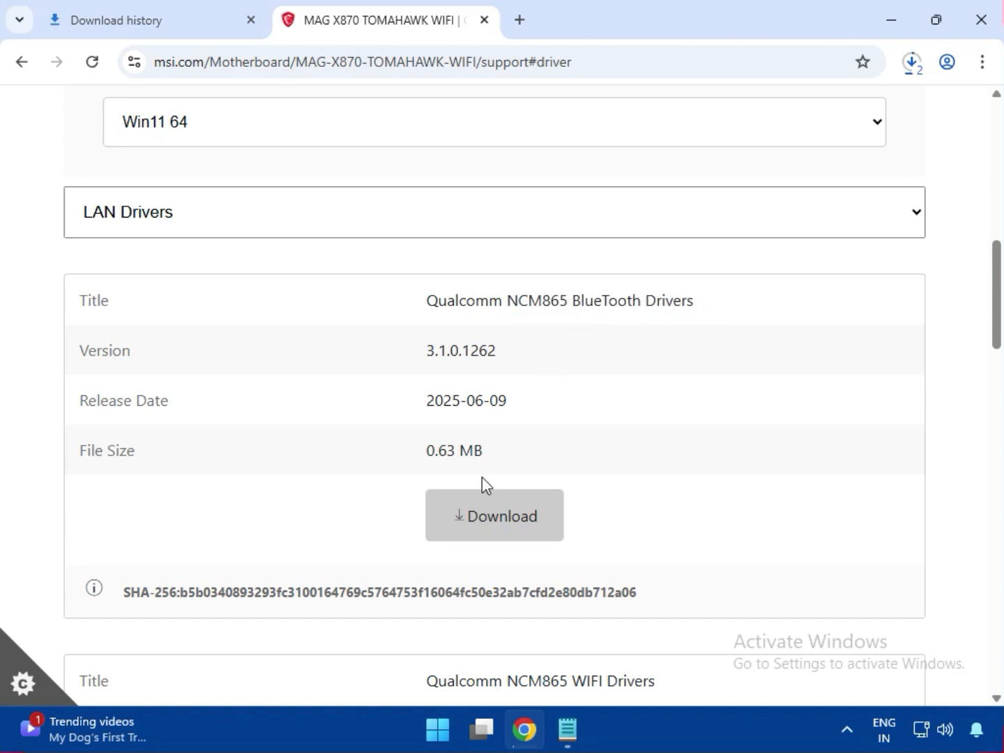
click(491, 514)
- Download the Qualcomm NCM865 WIFI Drivers from the LAN Drivers group
scroll(488, 514, down, 4)
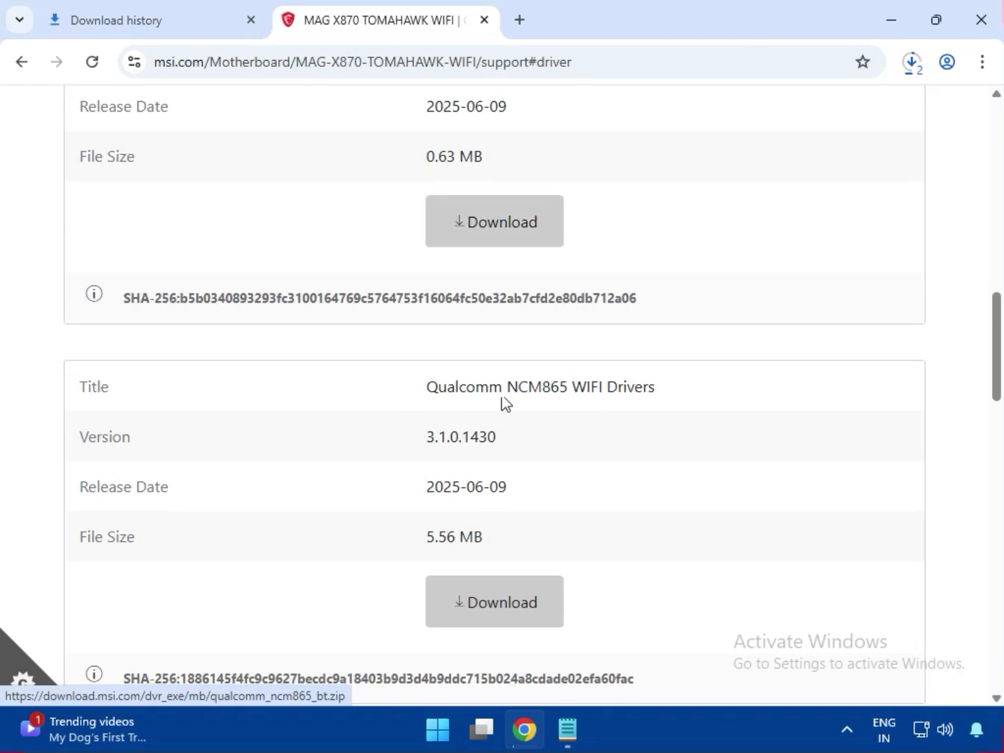
drag(571, 383, 681, 388)
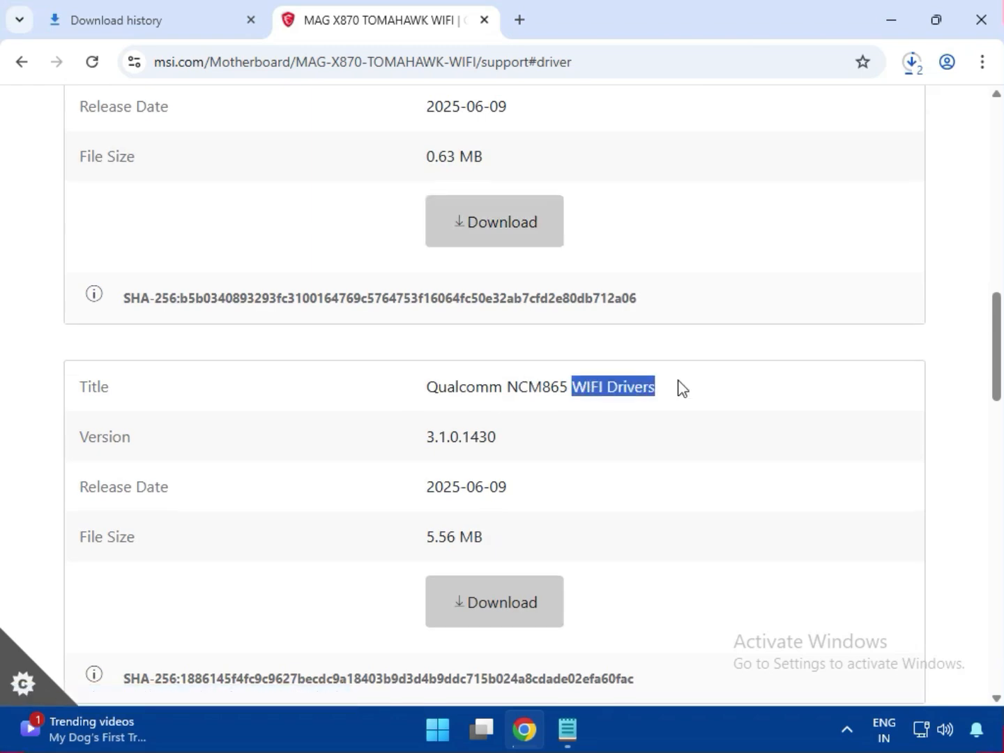
click(446, 605)
- Download the Realtek PCI-E Ethernet Drivers from the LAN Drivers group
scroll(517, 513, down, 4)
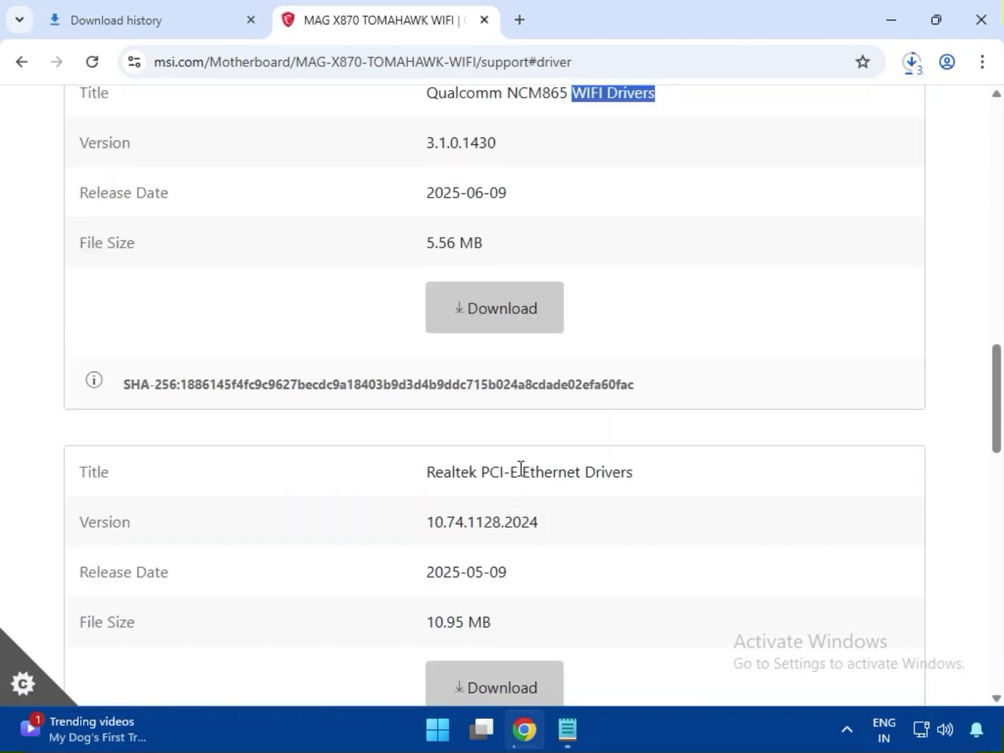
drag(520, 468, 688, 474)
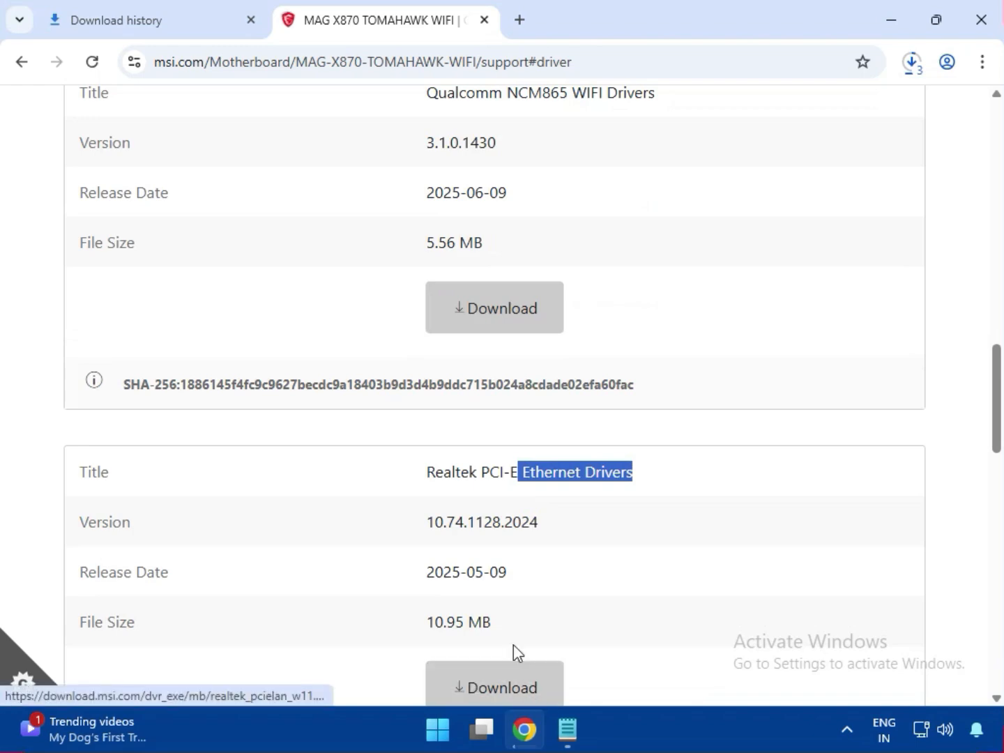
scroll(513, 644, down, 3)
- Open the full download history and show bt_drivers (3).zip in its folder
scroll(513, 653, up, 4)
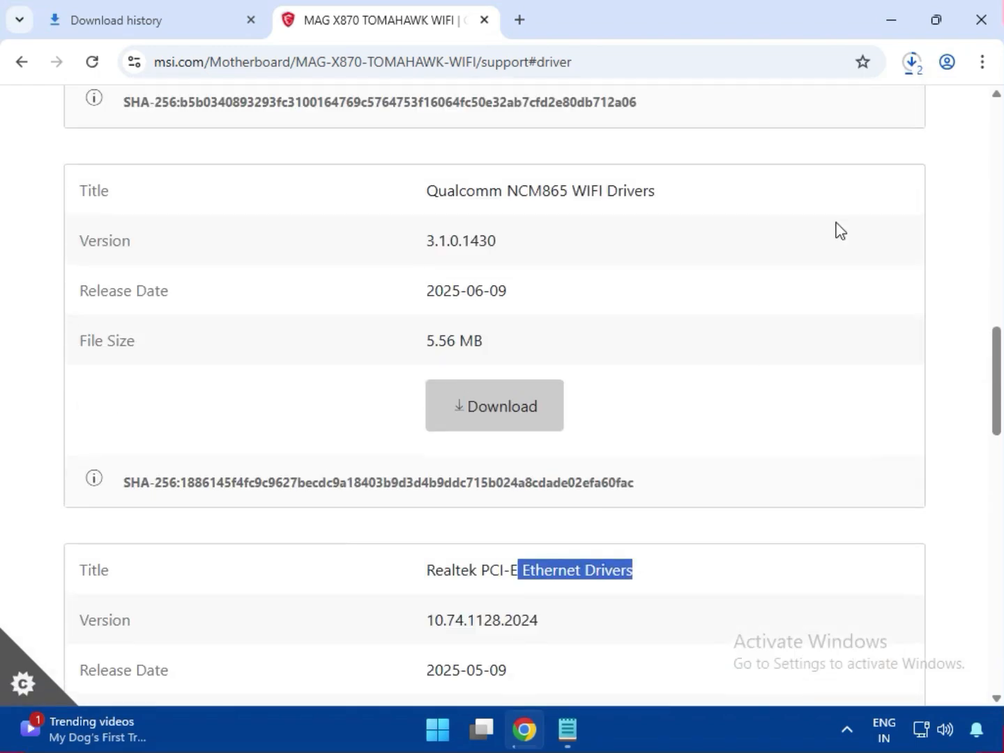
click(911, 63)
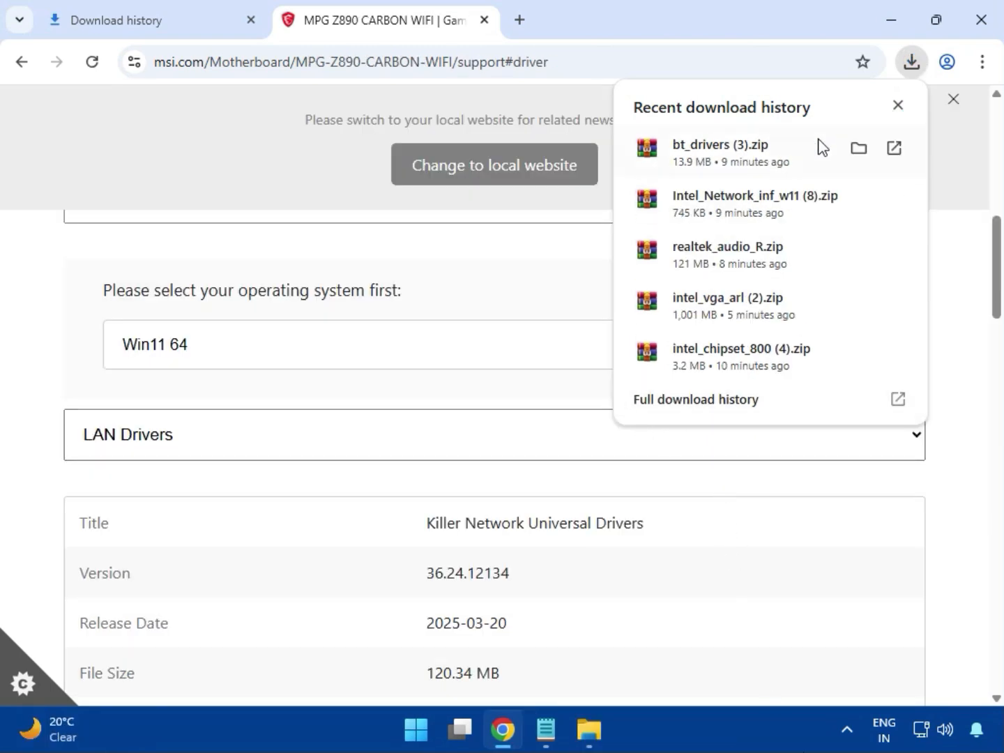
click(672, 406)
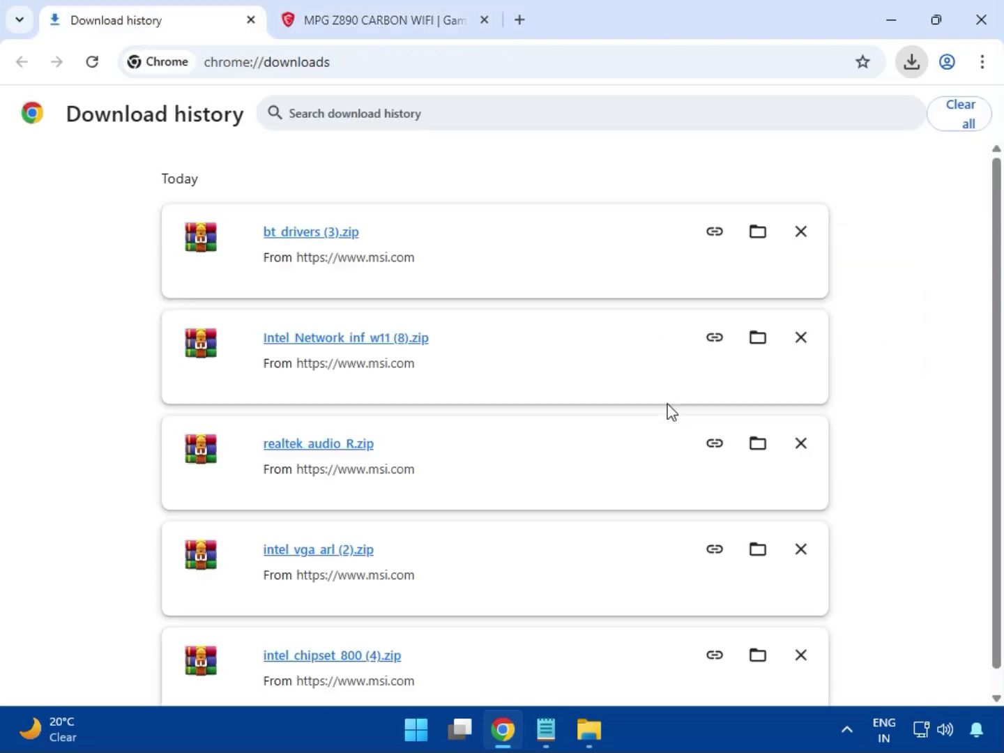
click(753, 236)
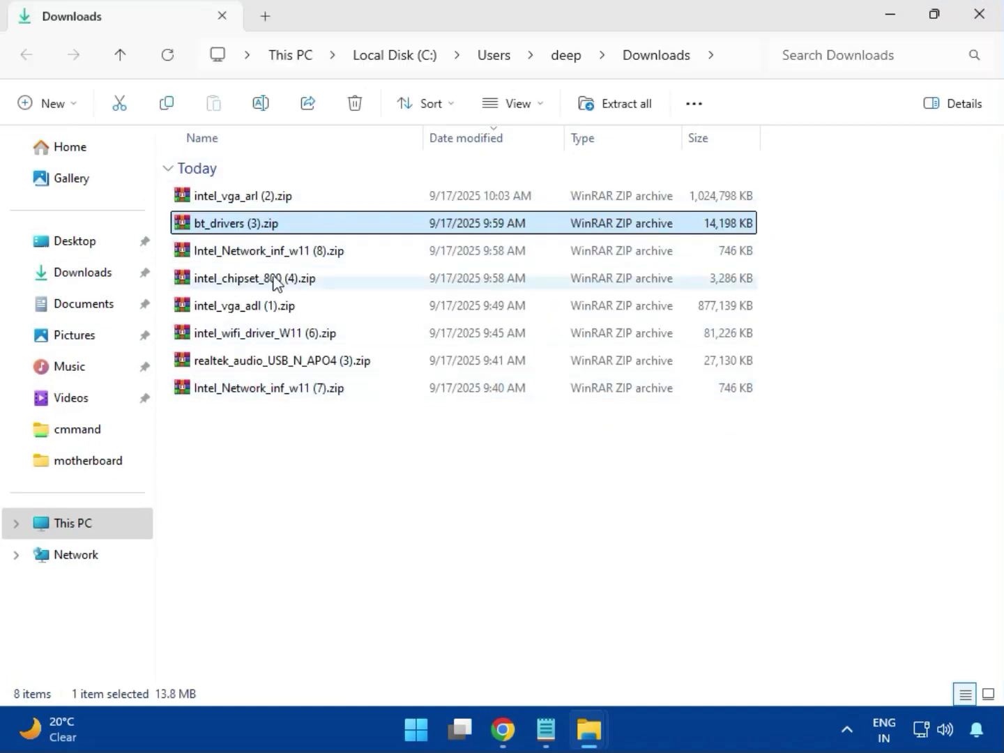
- Open the intel_vga_arl (2).zip archive and run Installer.exe from its Intel VGA Driver_32.0.101.6629 folder
click(279, 203)
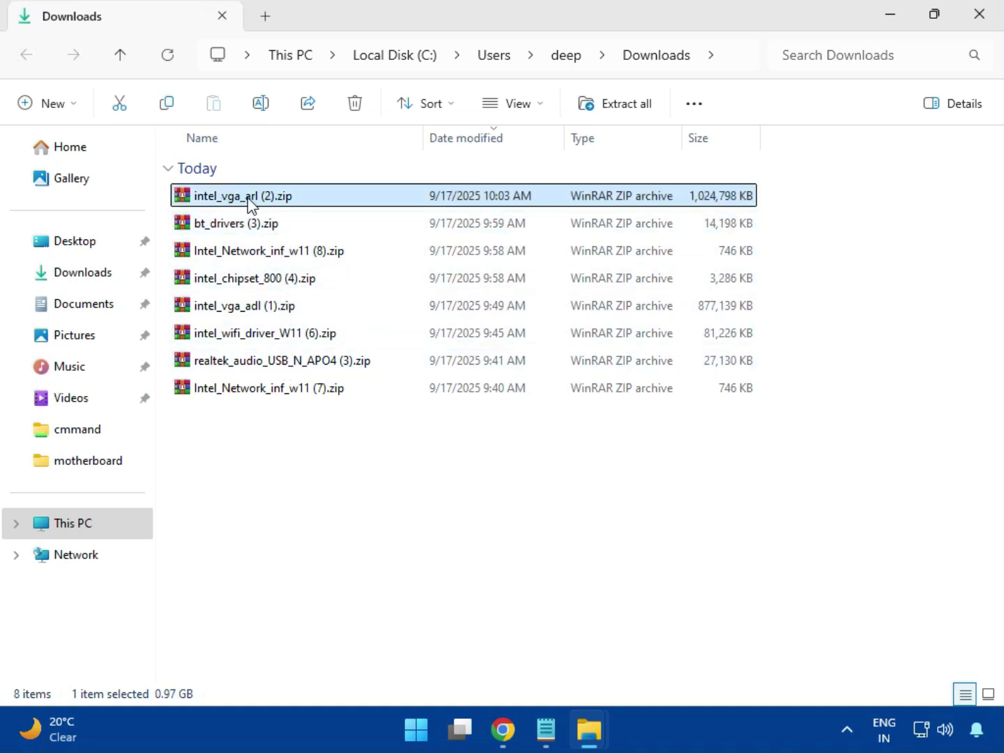
double_click(275, 200)
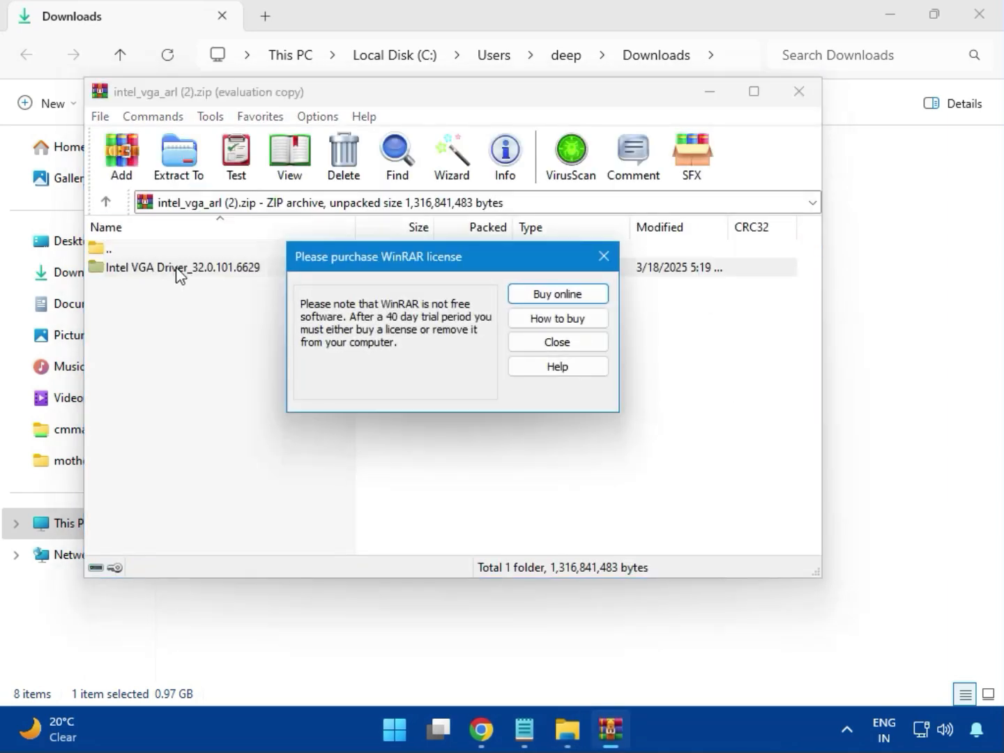
click(590, 259)
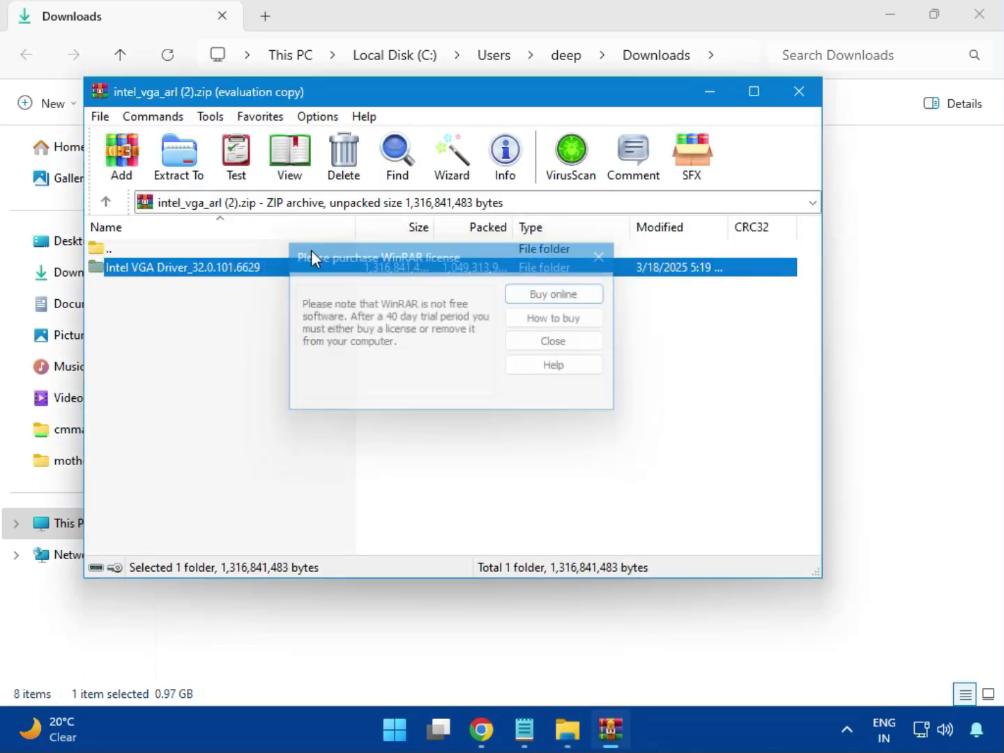
double_click(207, 267)
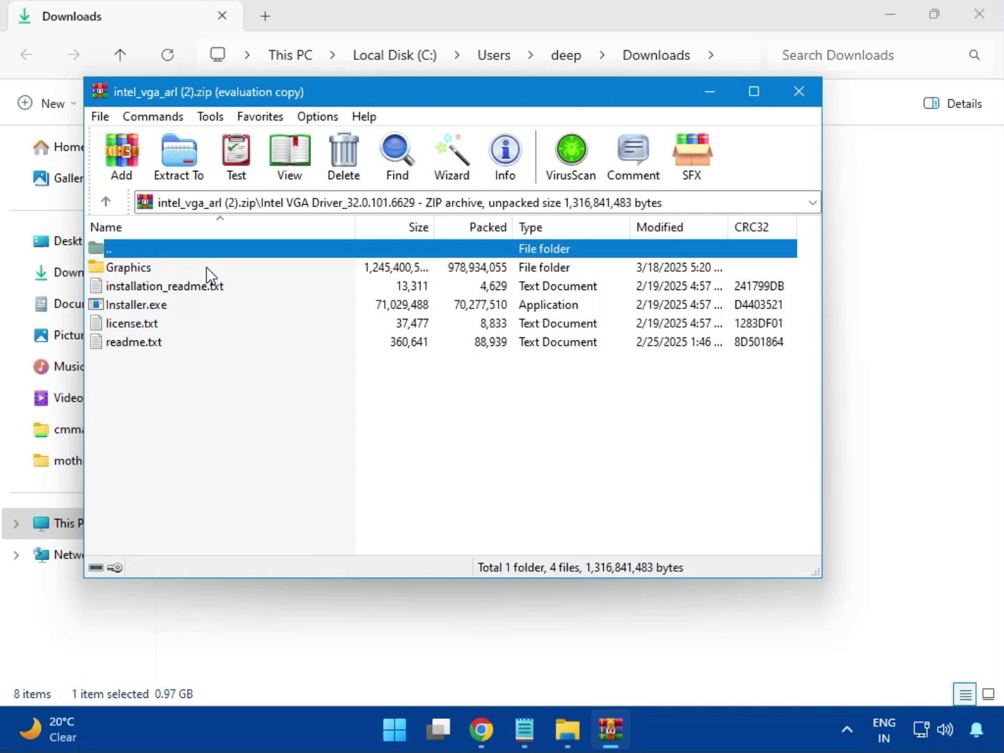
click(166, 310)
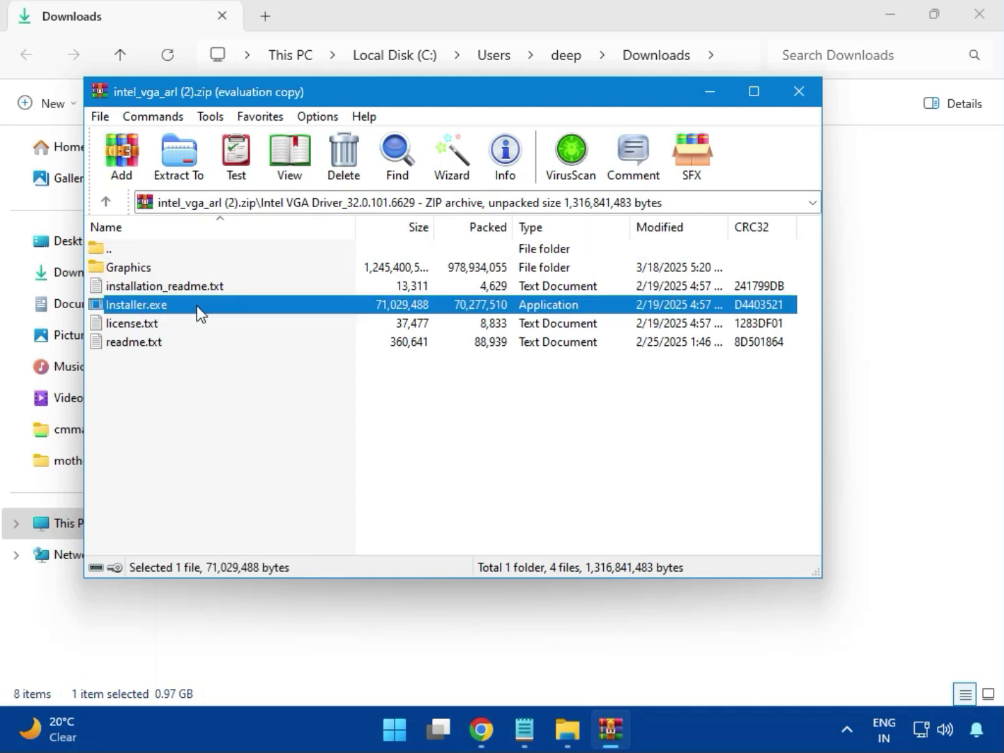
double_click(197, 307)
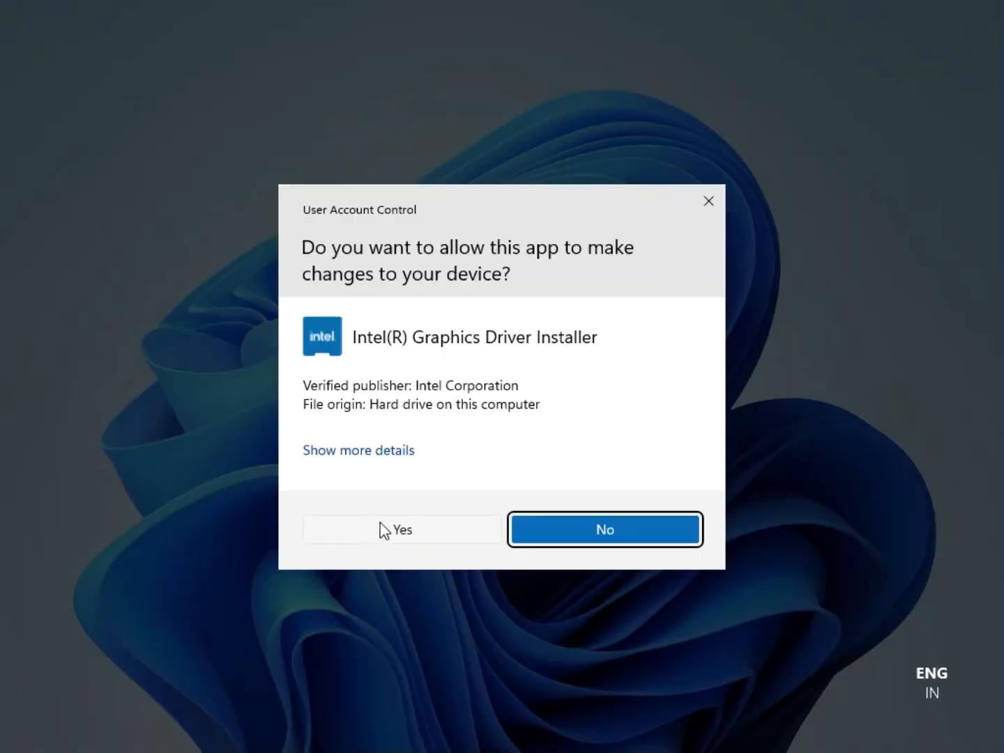
- Try to install the Intel graphics driver, allowing the installer to make changes, then close the installer and its archive
click(383, 529)
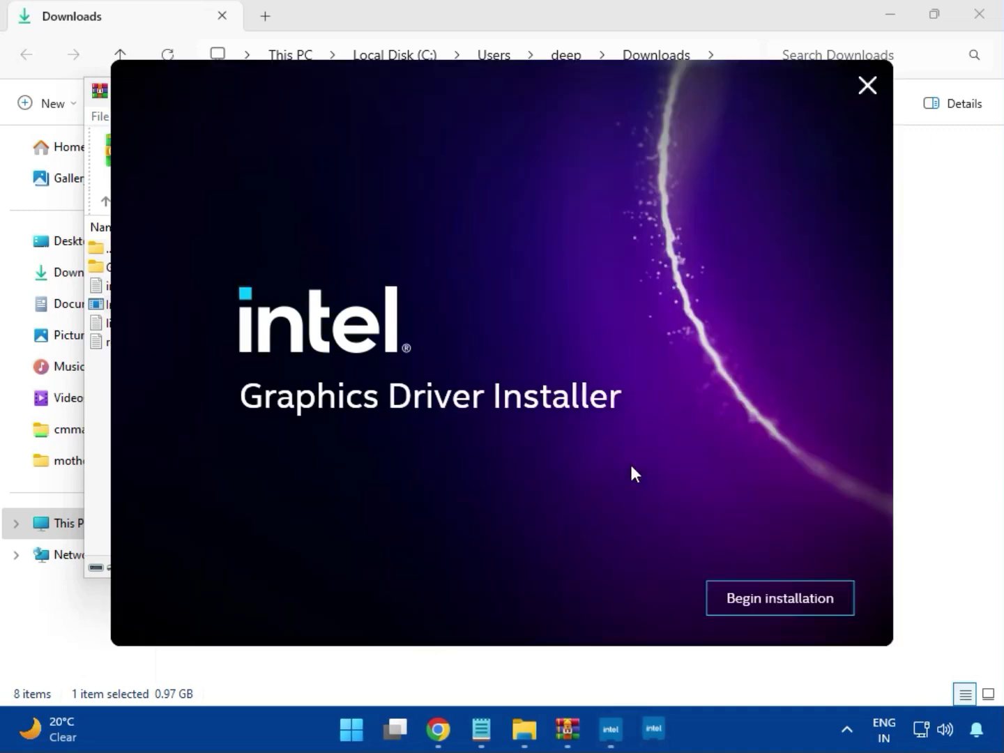
click(764, 598)
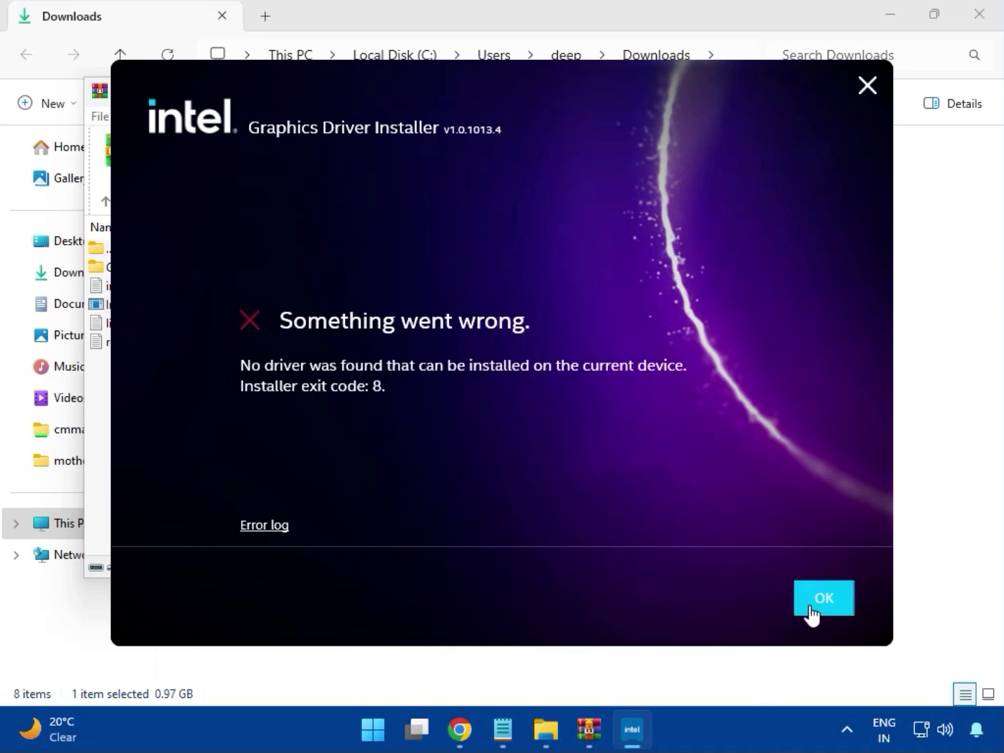
click(811, 615)
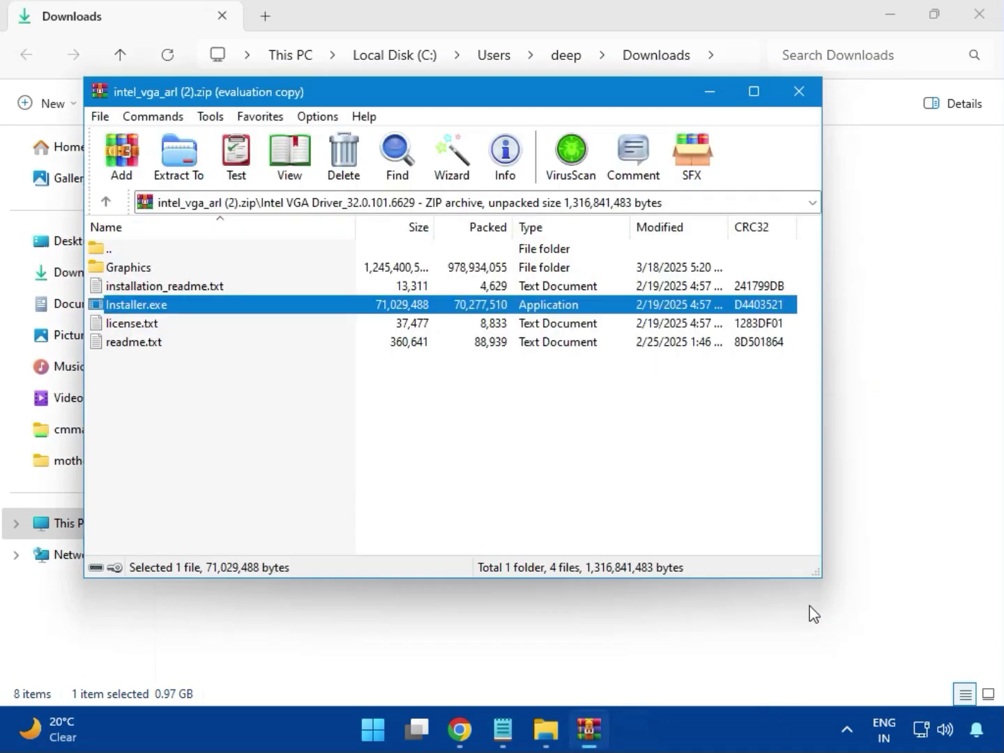
click(794, 83)
- Open the bt_drivers (3).zip archive and run Intel Bluetooth.msi from its Intel BlueTooth Driver_23.70.0.2 folder
click(214, 228)
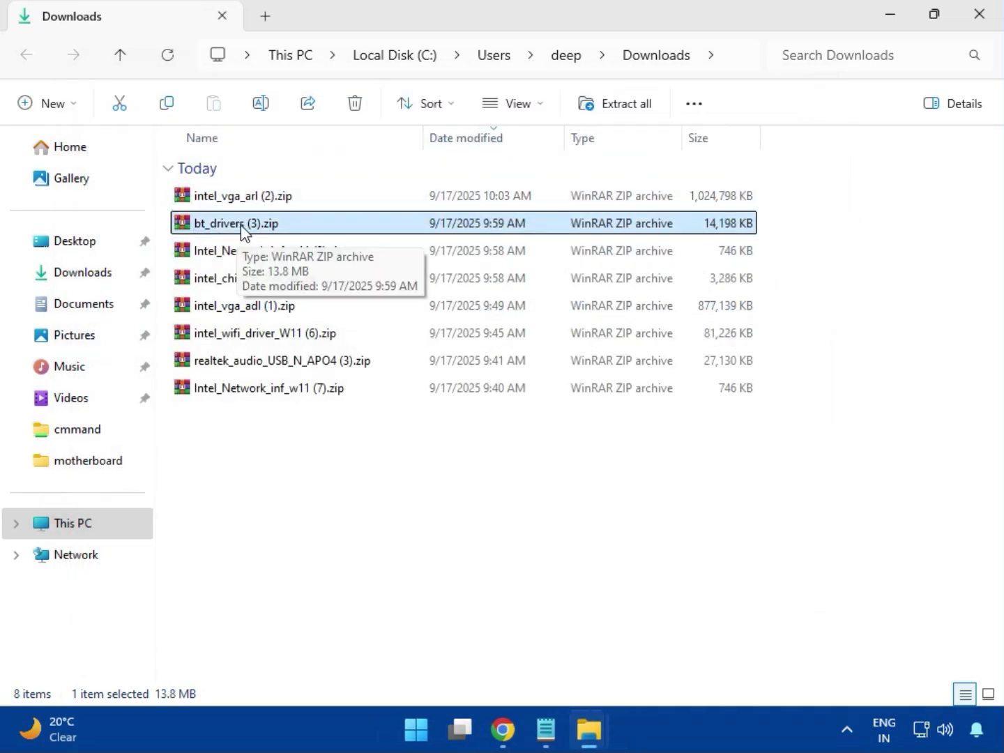
double_click(242, 227)
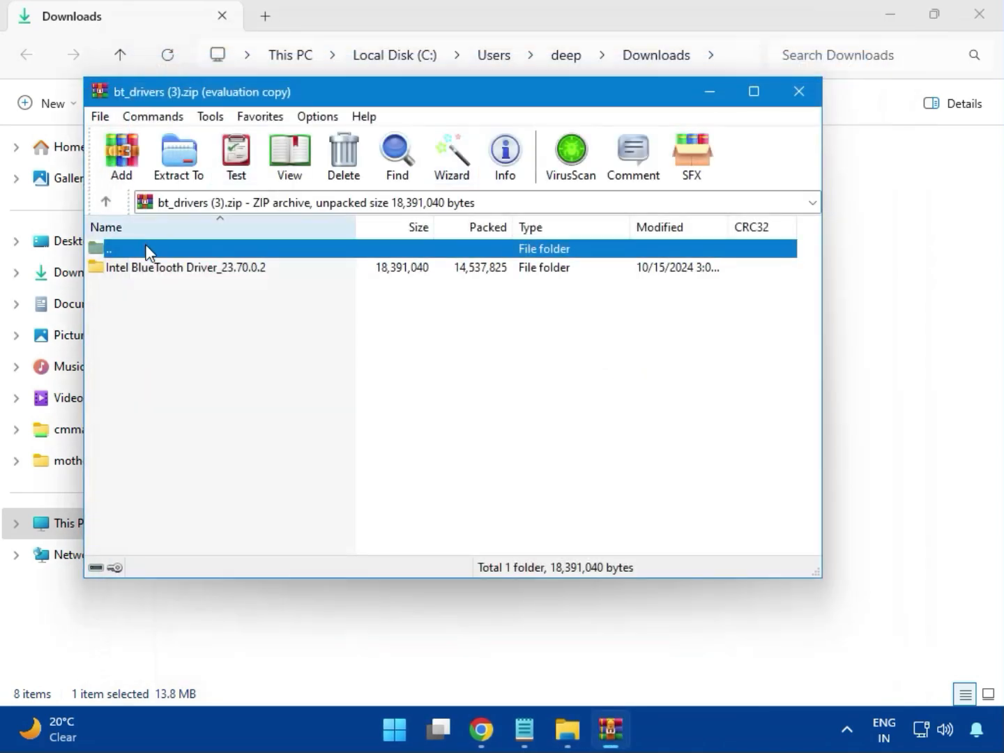
click(151, 272)
double_click(186, 272)
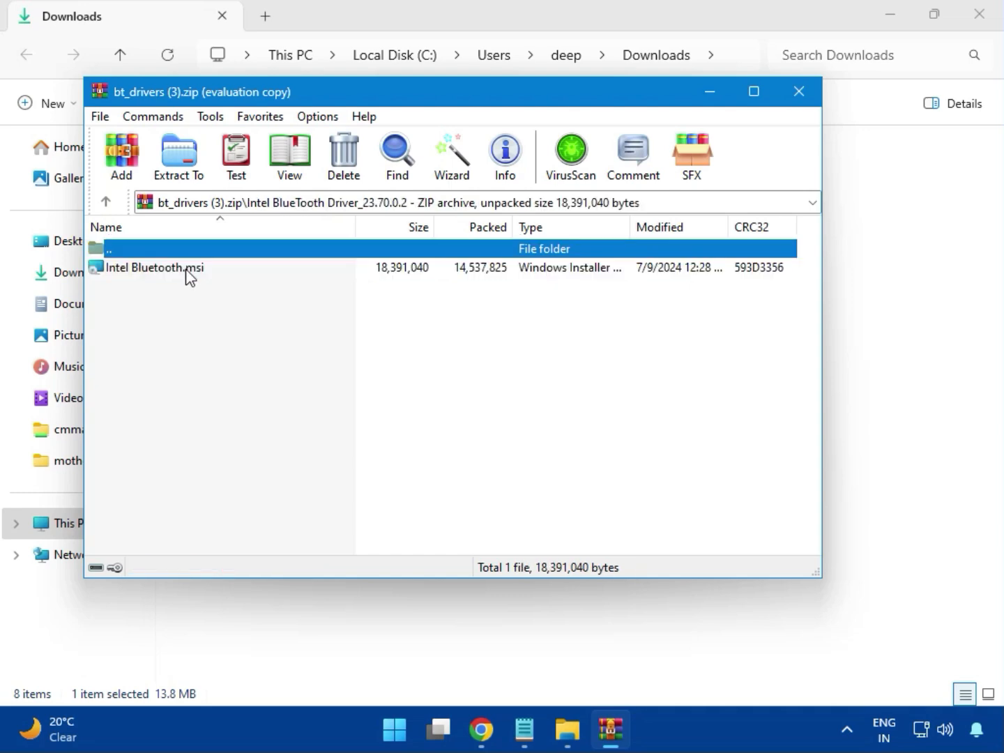
double_click(166, 272)
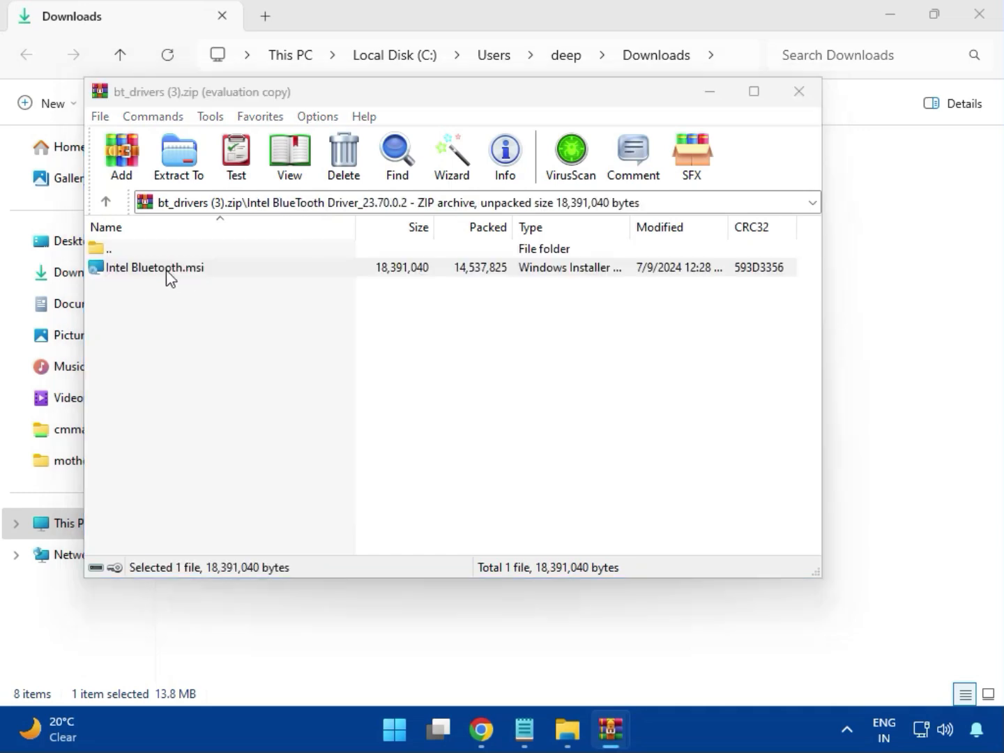
double_click(167, 274)
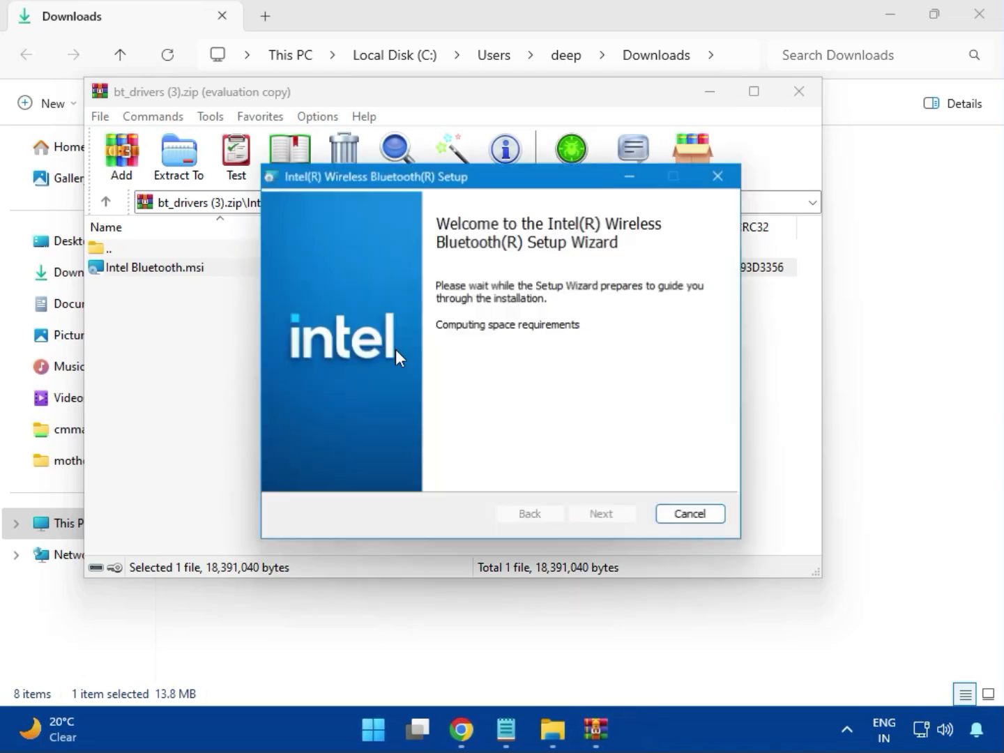
- Install Intel Wireless Bluetooth with the license accepted and the Typical setup type, then close the archive
click(601, 514)
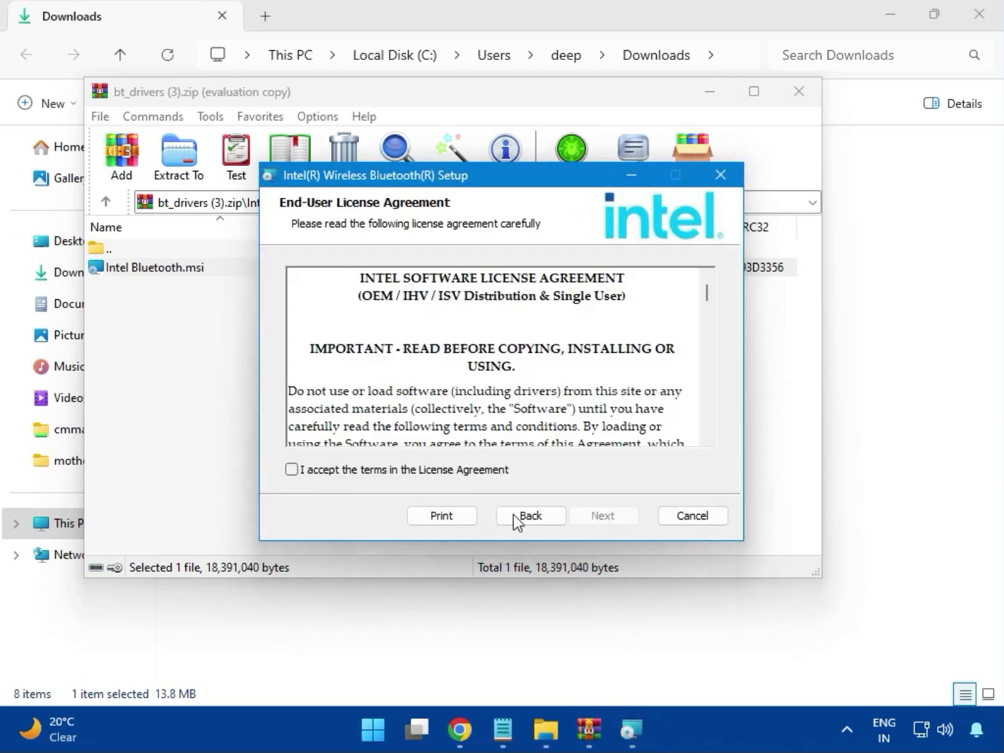
click(357, 474)
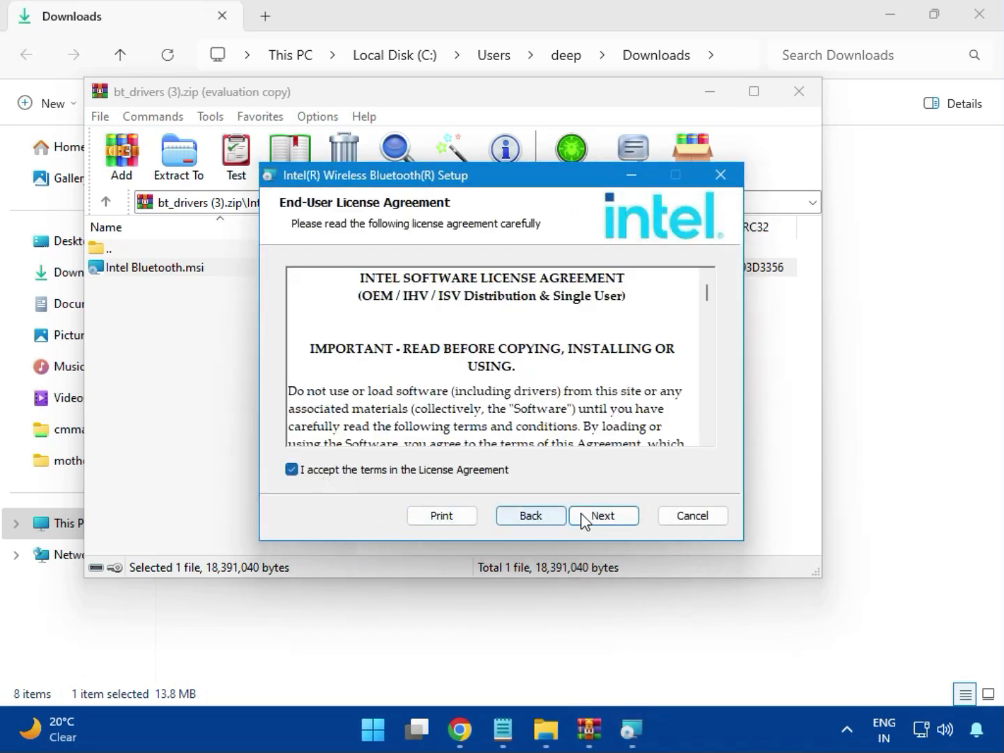
click(586, 517)
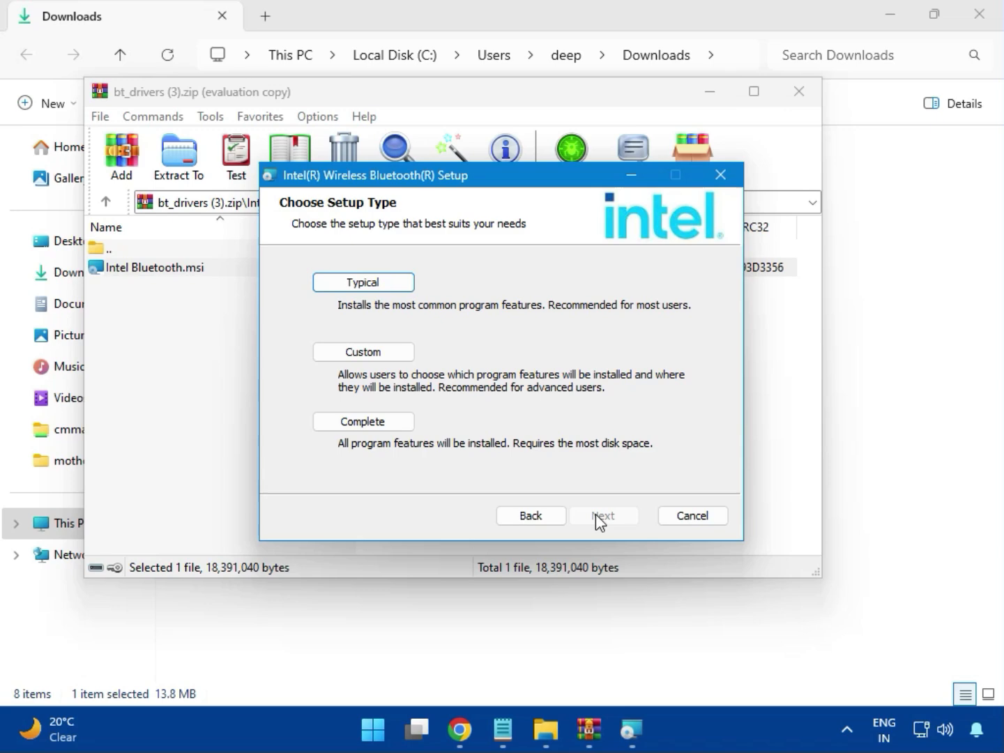
click(346, 286)
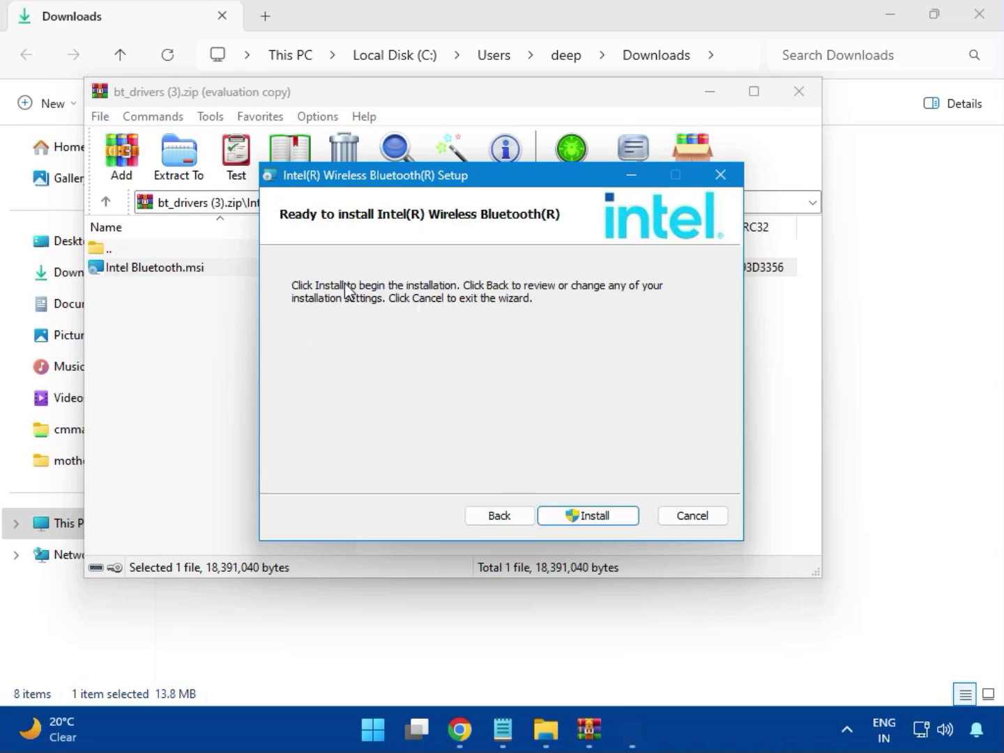
click(576, 516)
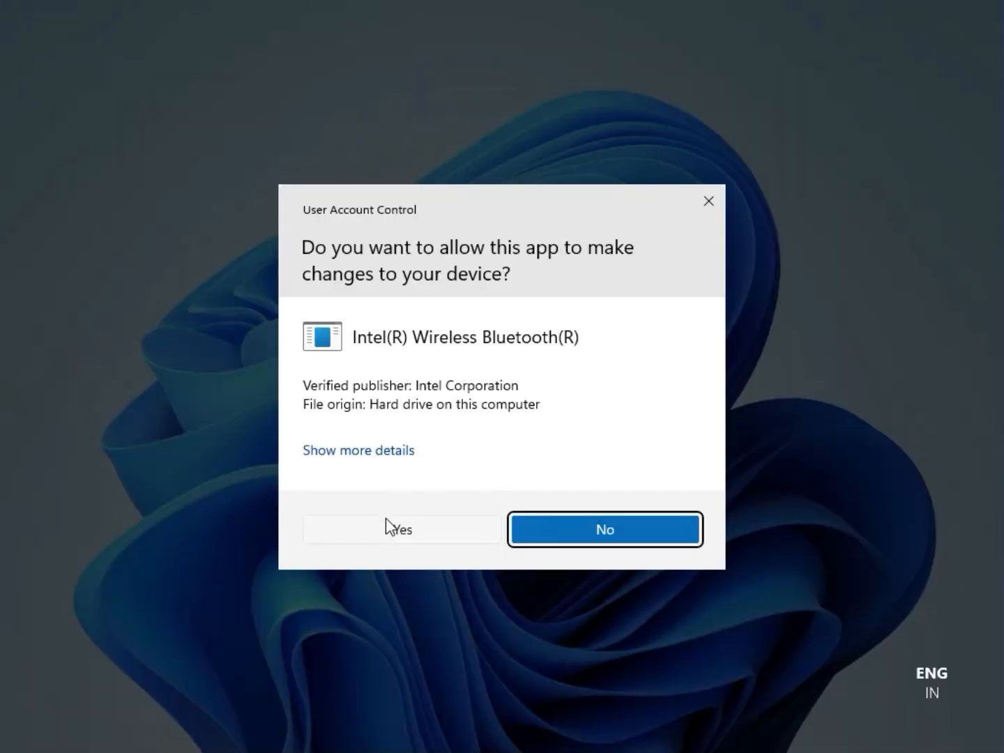
click(386, 519)
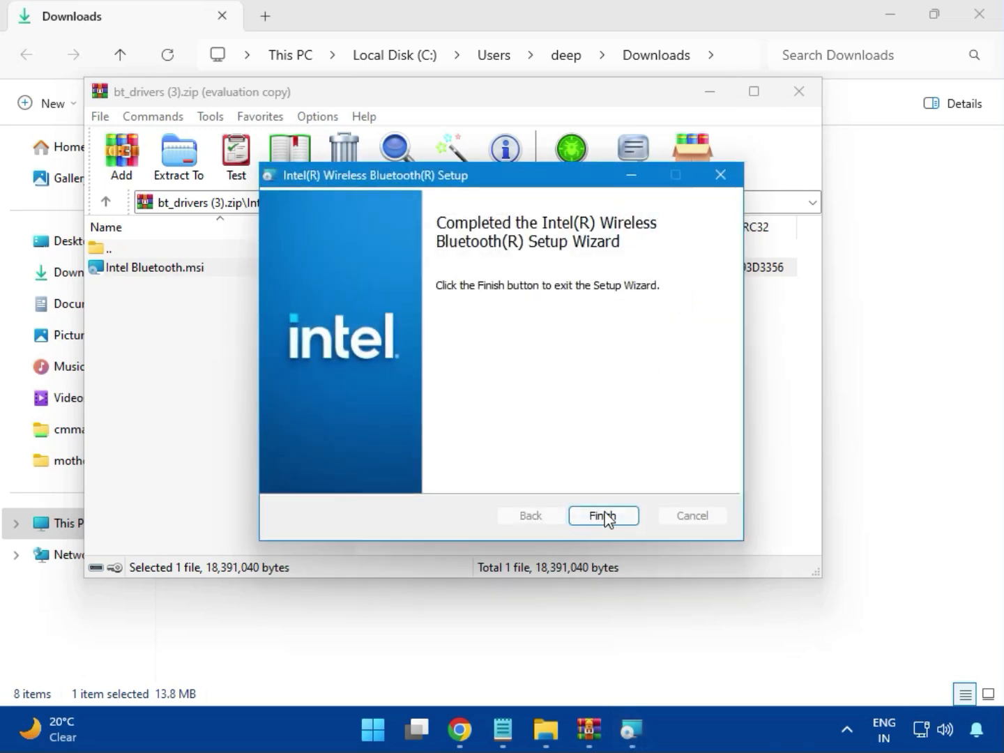
click(604, 516)
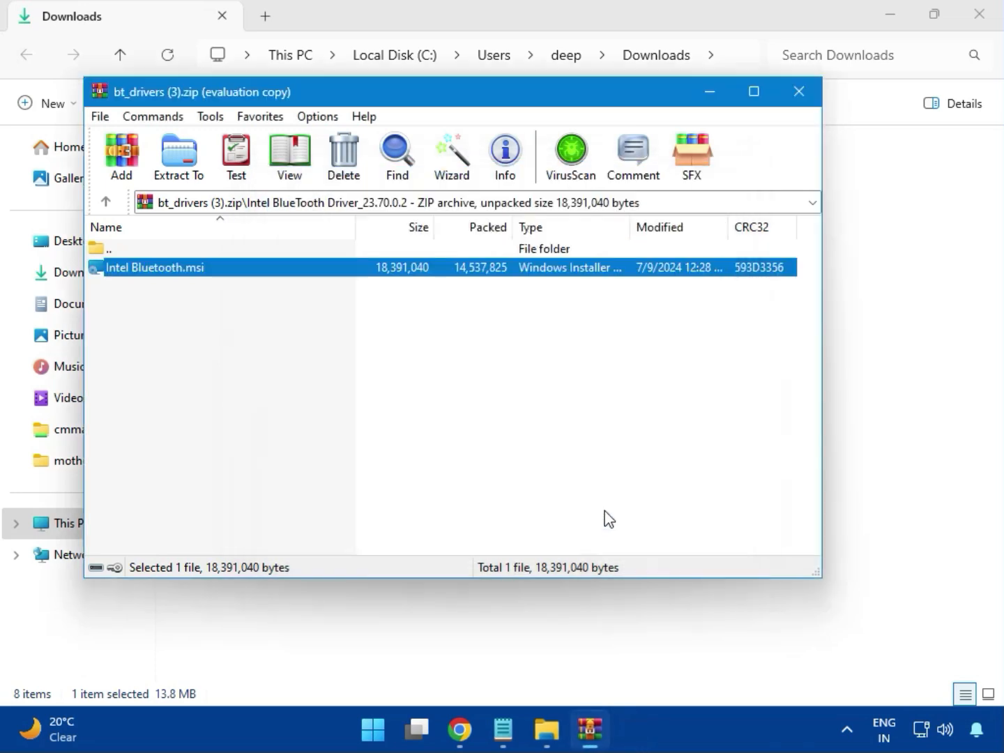
click(805, 98)
- Try MSI SetupDrv64.exe from the W11 folder of Intel_Network_inf_w11 (8).zip with administrator permission, then close the setup and archive
click(264, 262)
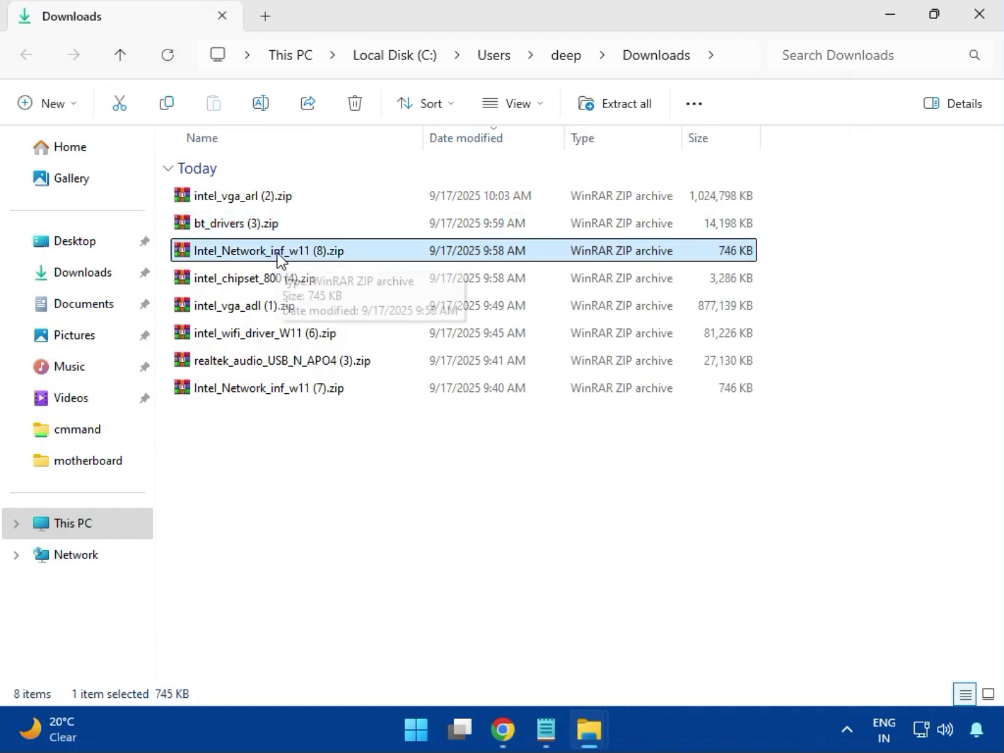
double_click(280, 258)
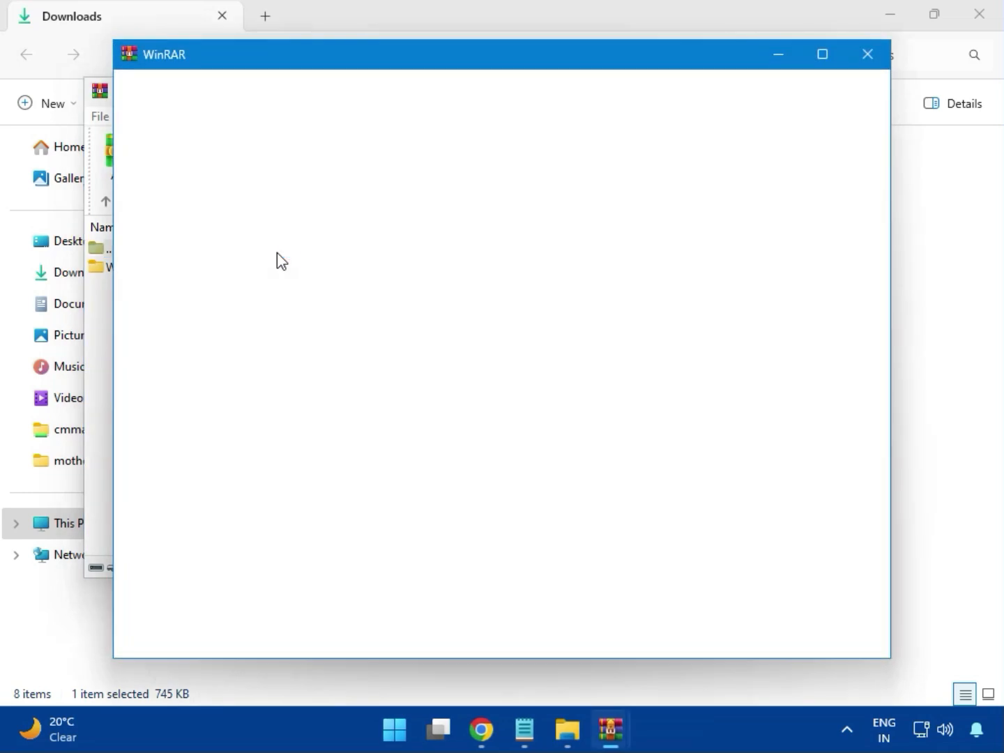
click(867, 55)
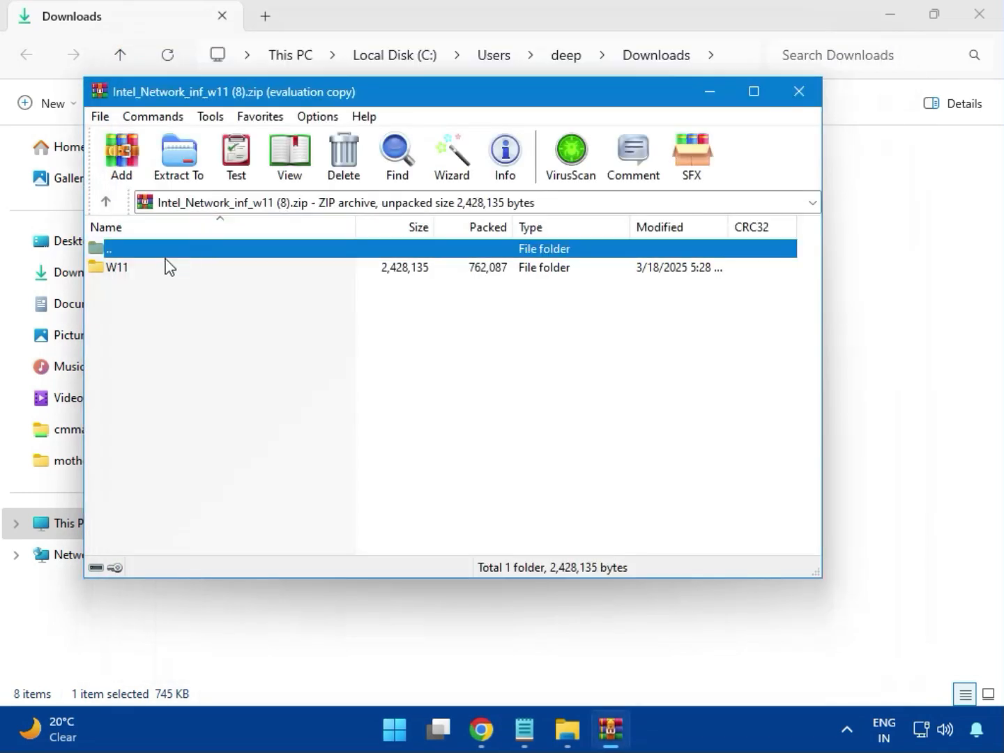
click(123, 276)
double_click(128, 278)
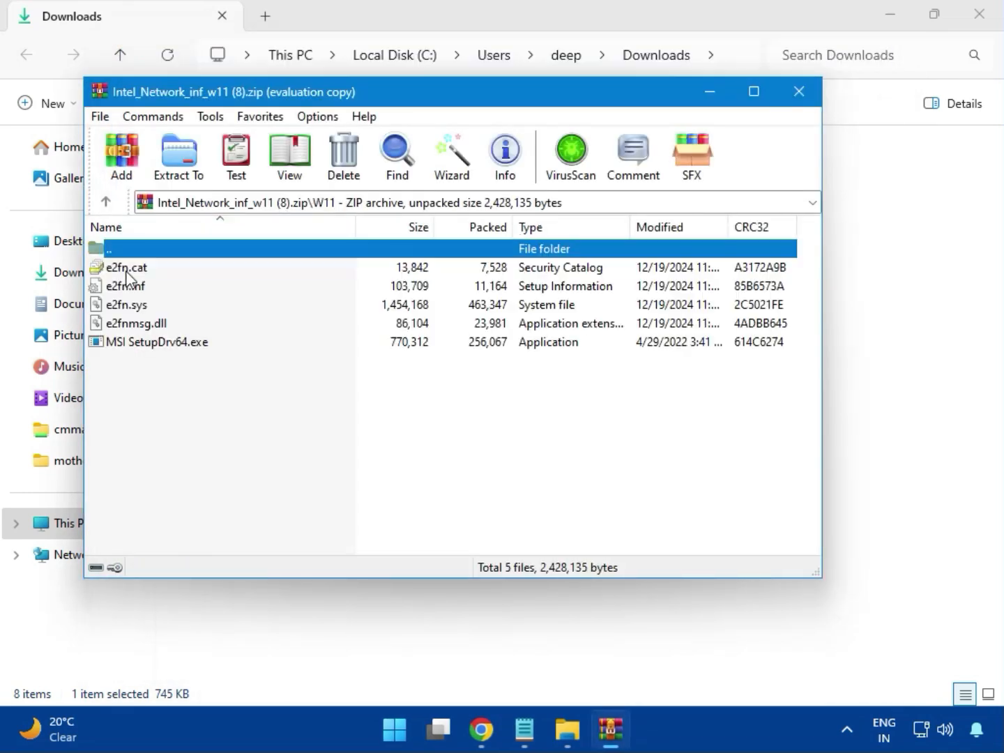
double_click(186, 345)
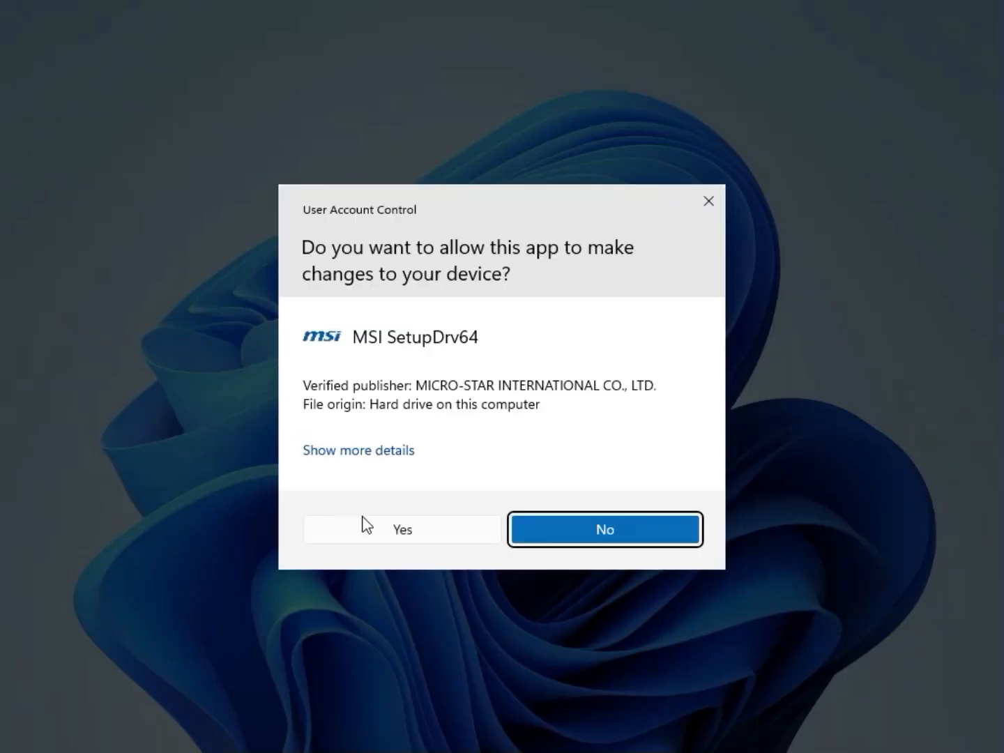
click(377, 526)
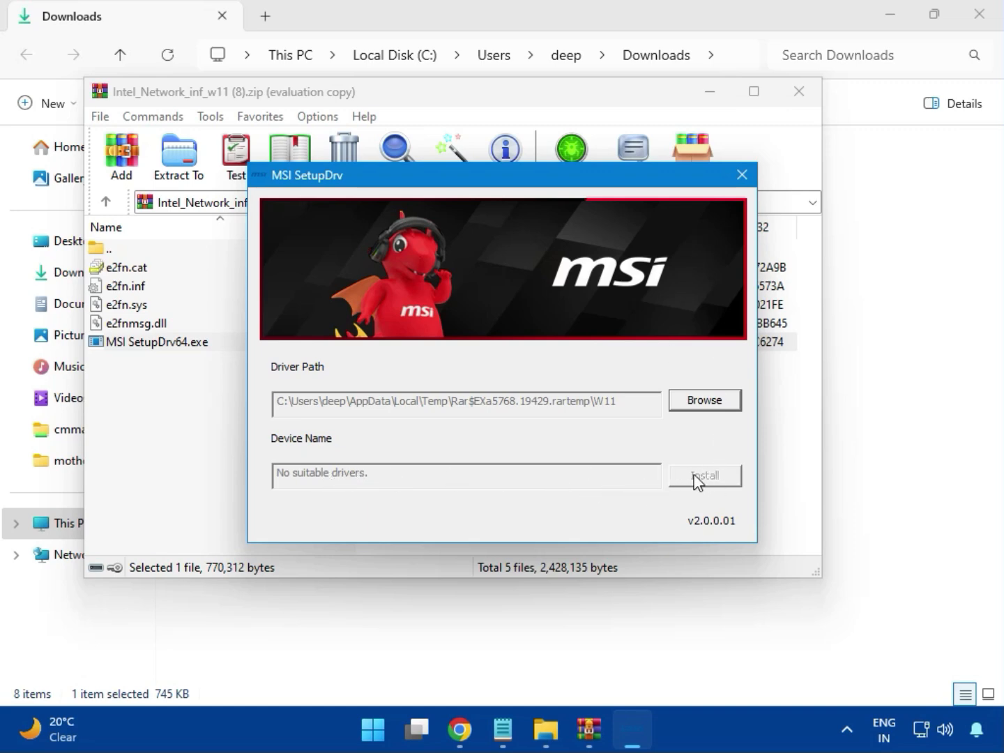
click(742, 175)
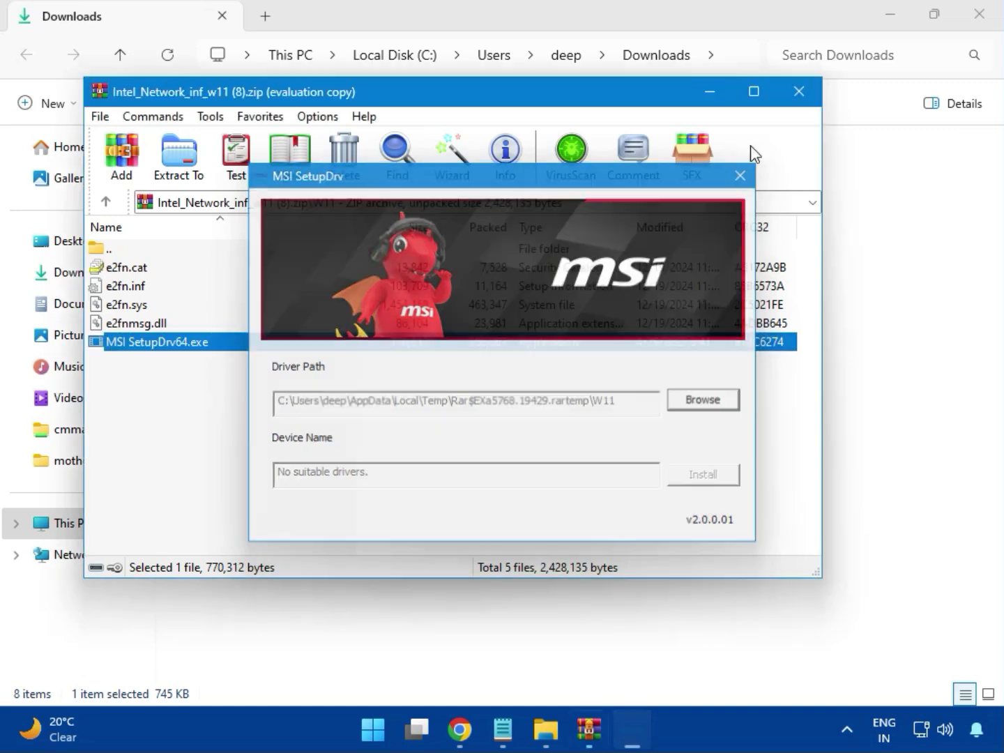
click(798, 94)
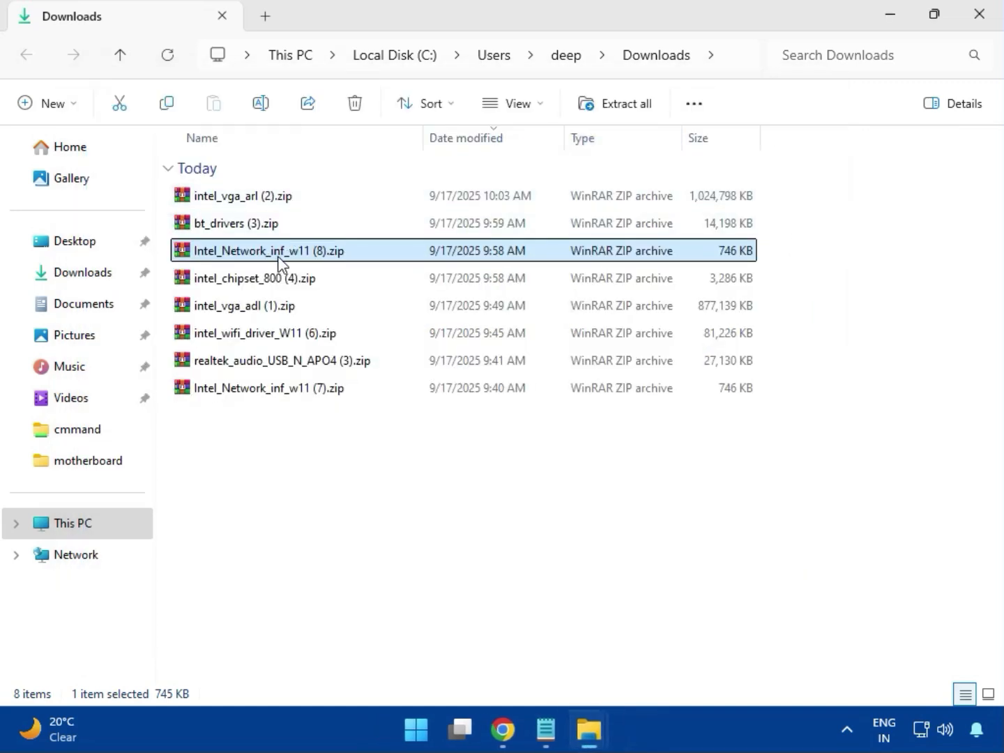
- Open the intel_chipset_800 (4).zip archive and run SetupChipset.exe from its Intel Chipset Driver_10.1.20062.8627 folder
click(234, 284)
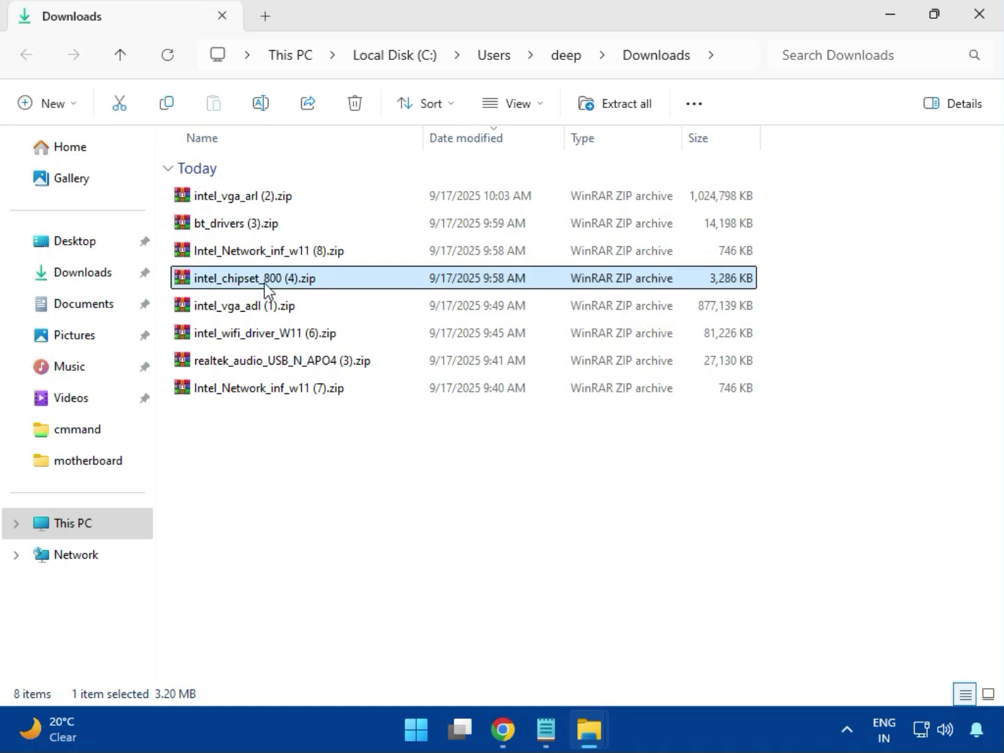
double_click(284, 286)
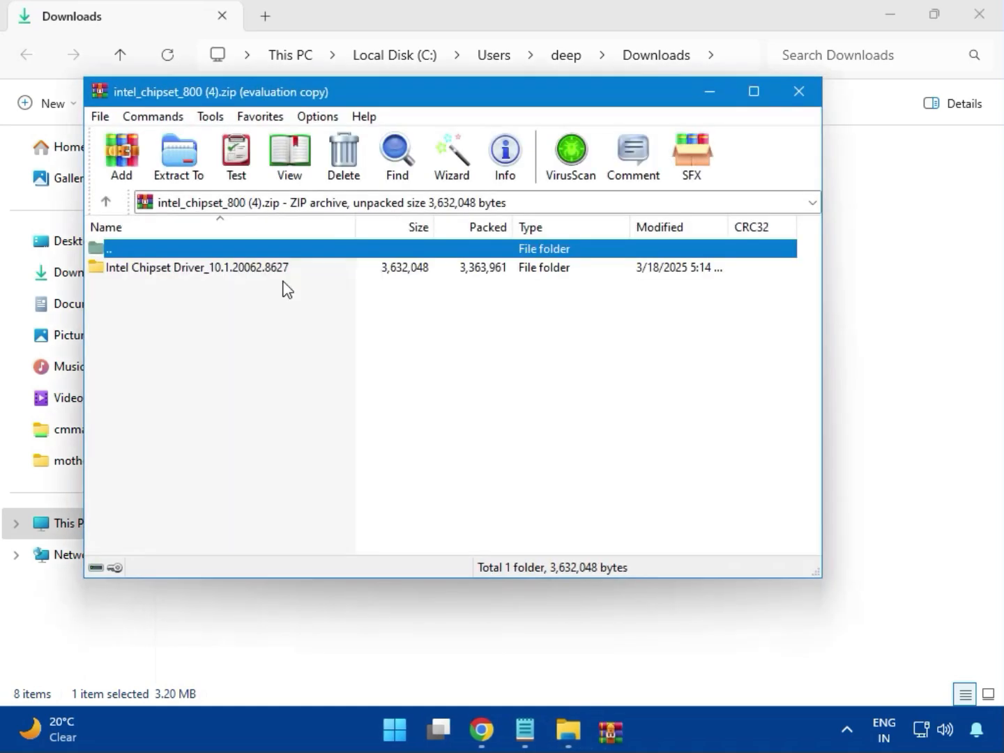
click(142, 271)
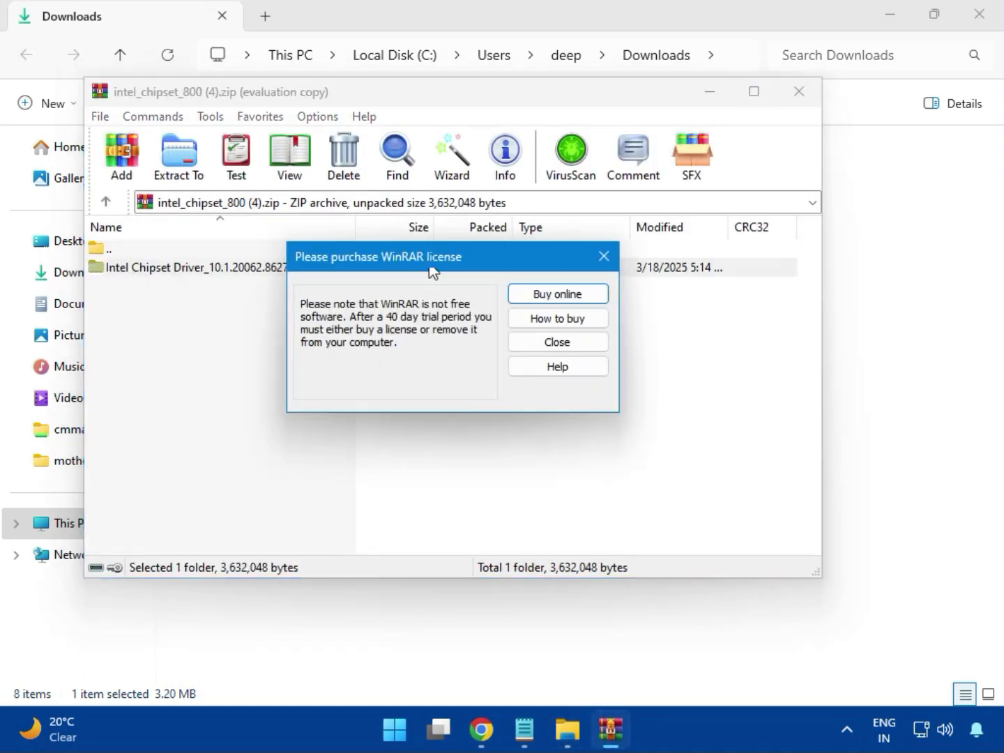
click(601, 256)
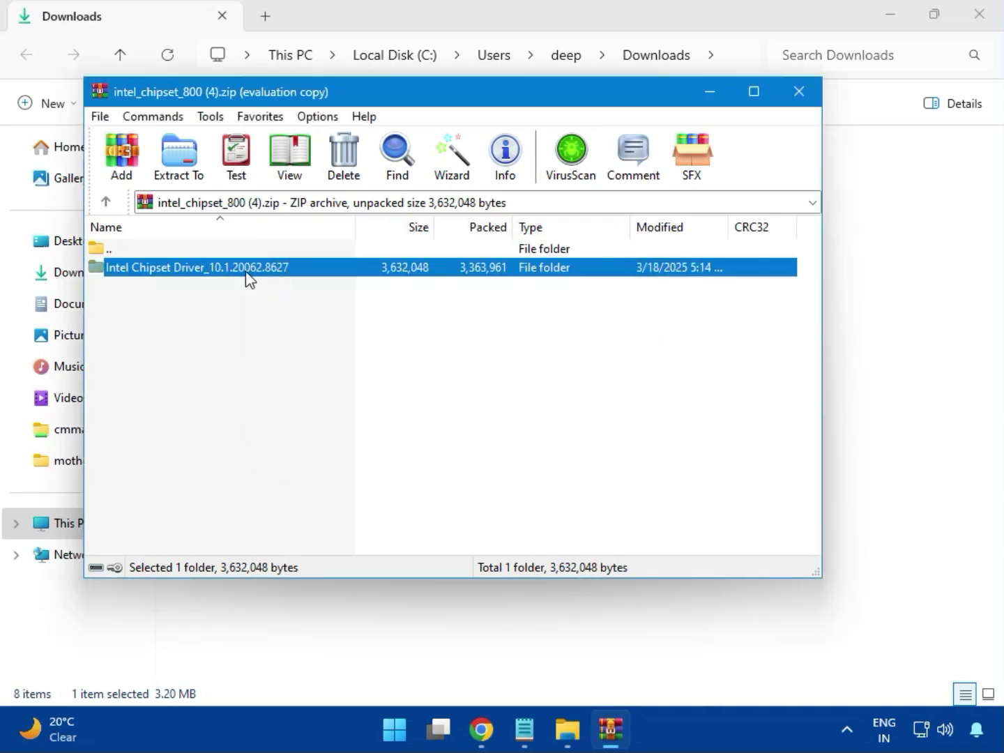
double_click(246, 271)
double_click(161, 275)
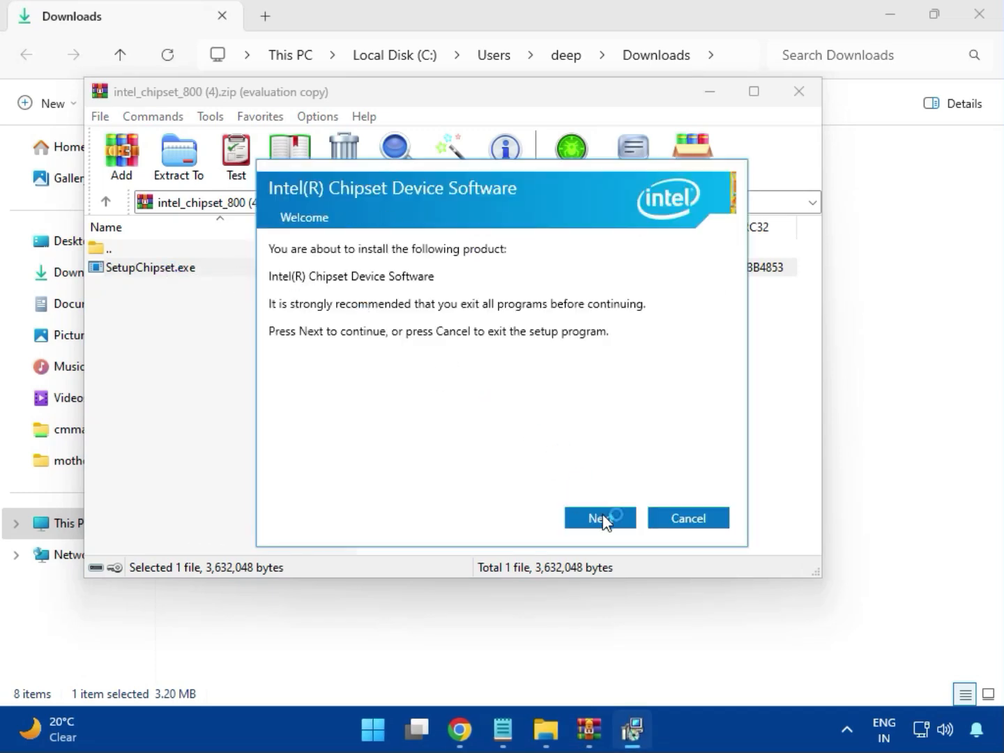
- Try to install the Intel Chipset Device Software, allowing it to make changes, then close the setup and the archive
click(601, 519)
click(601, 519)
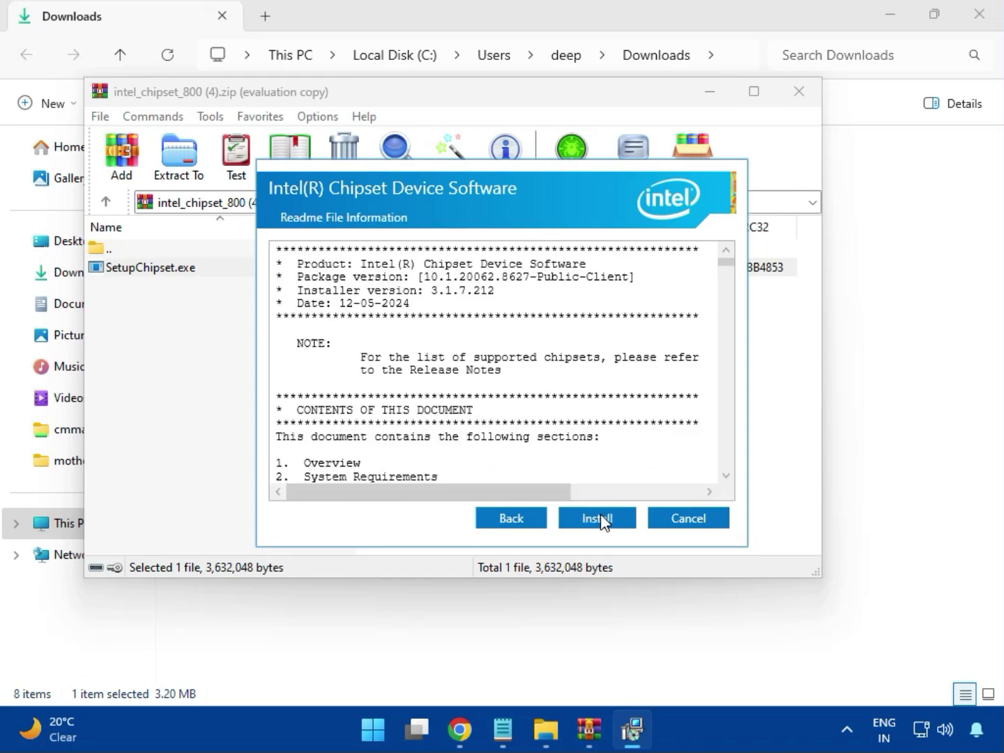
click(600, 518)
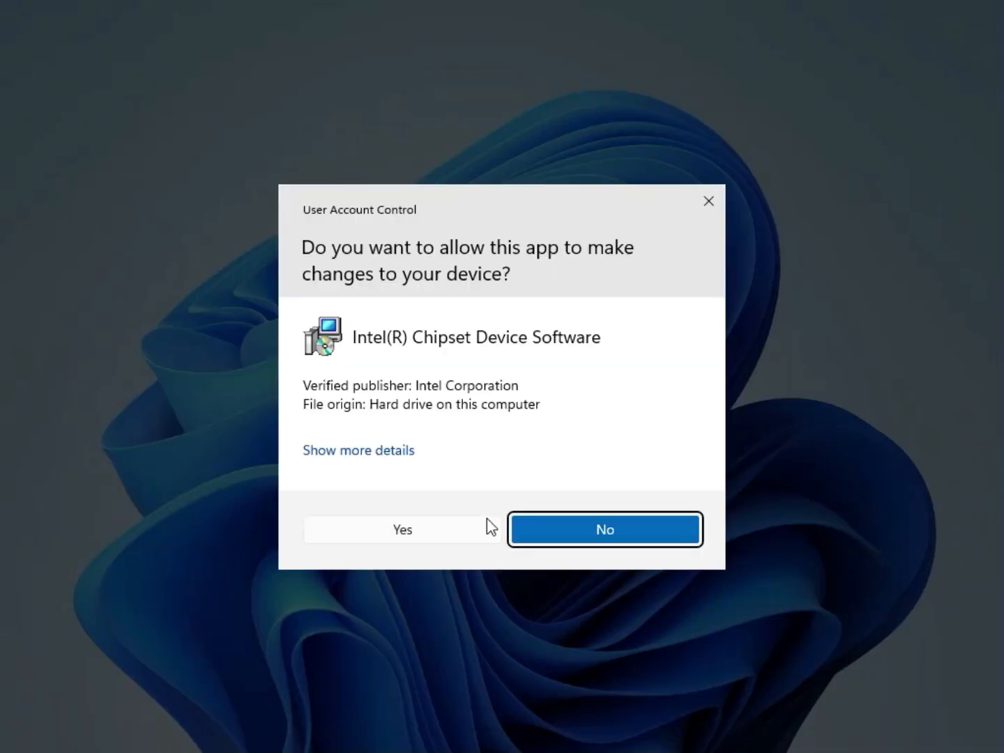
click(488, 524)
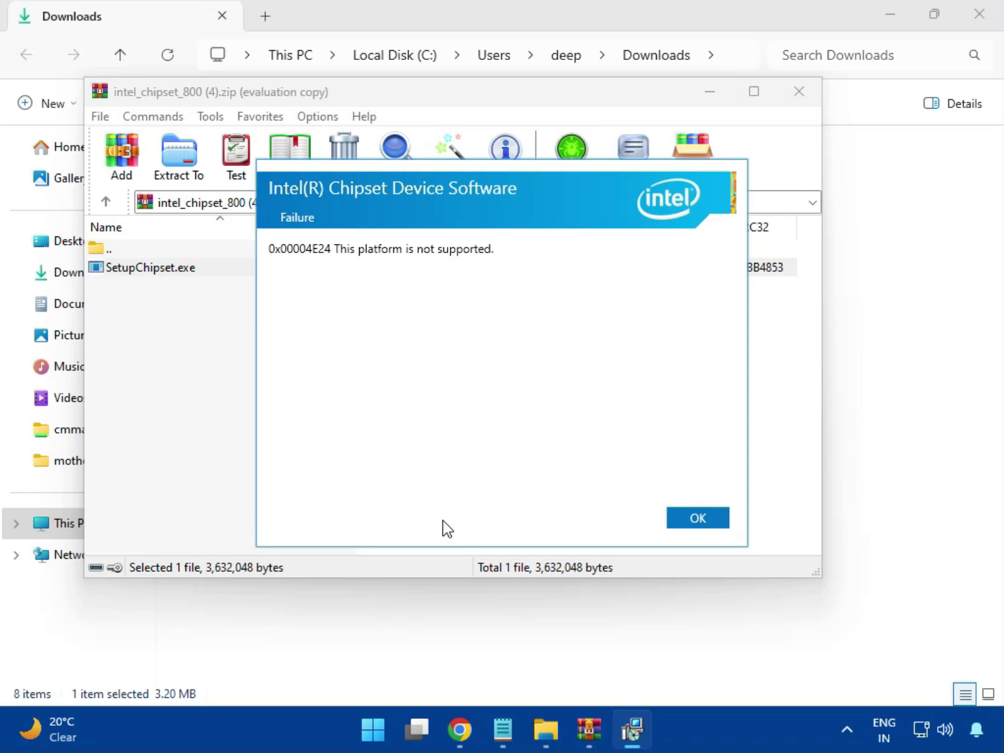
click(687, 520)
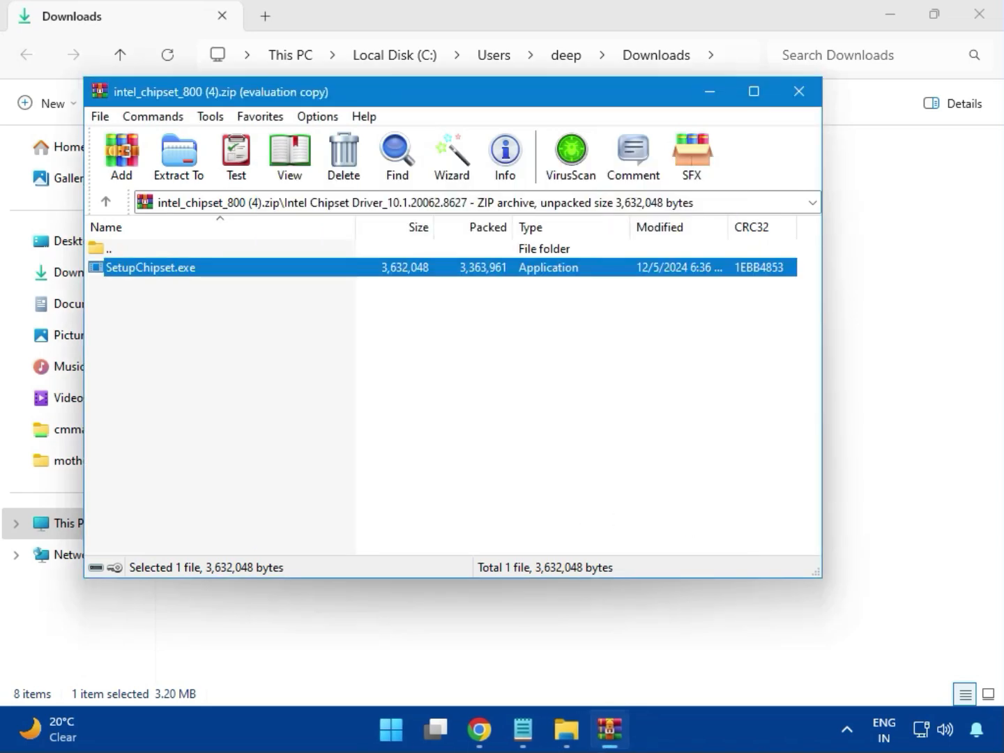
click(798, 98)
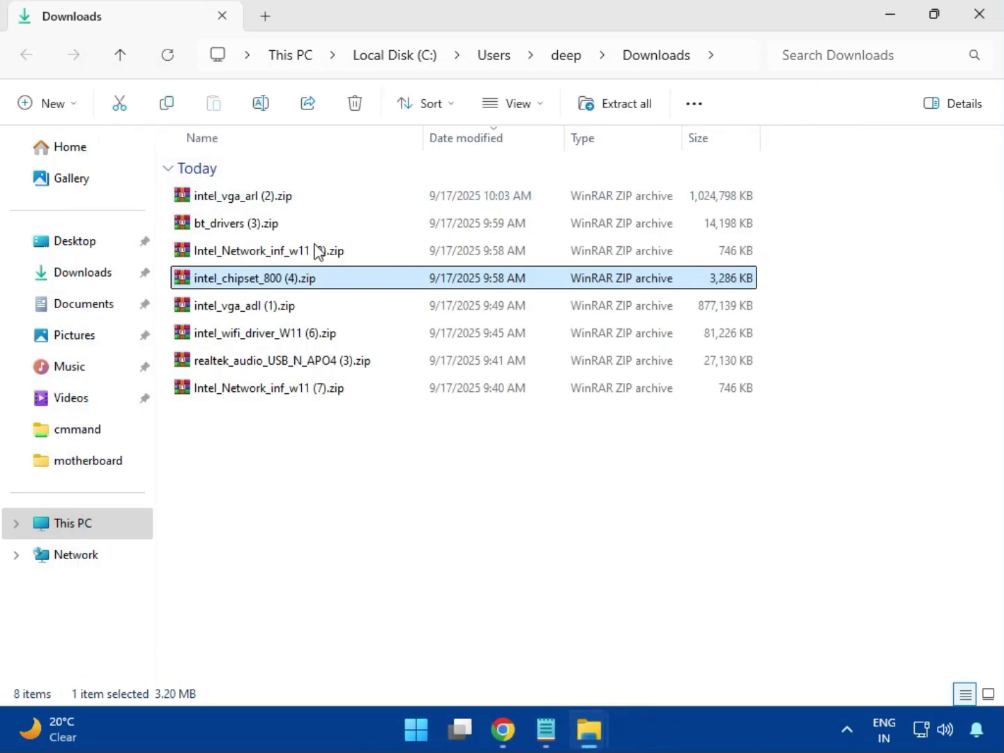
click(257, 312)
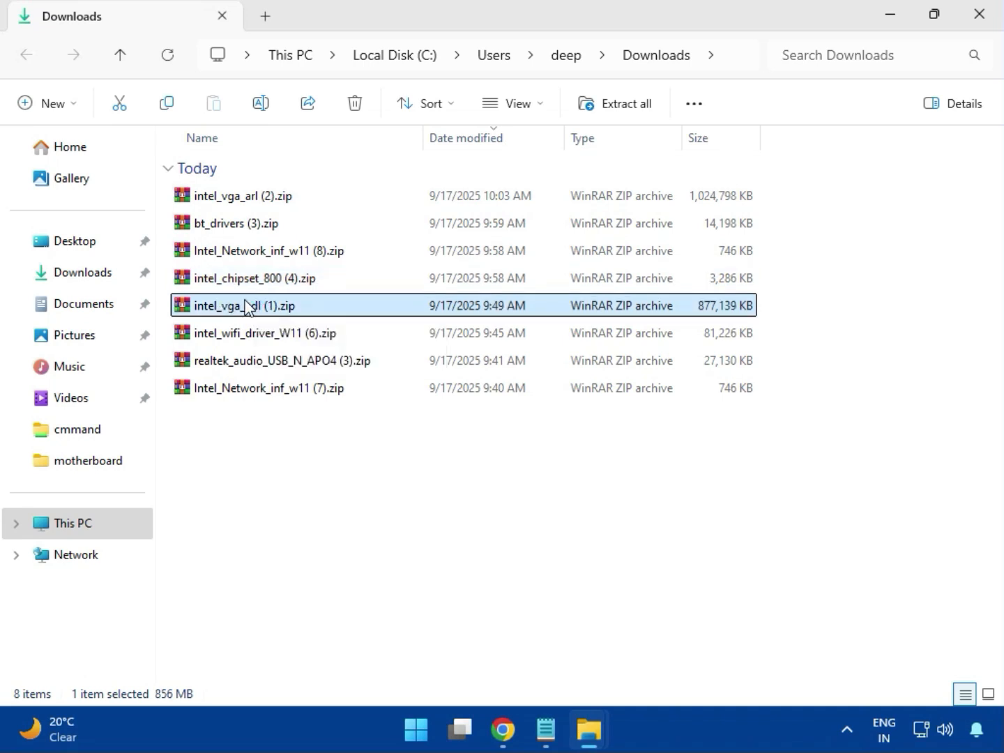
double_click(247, 306)
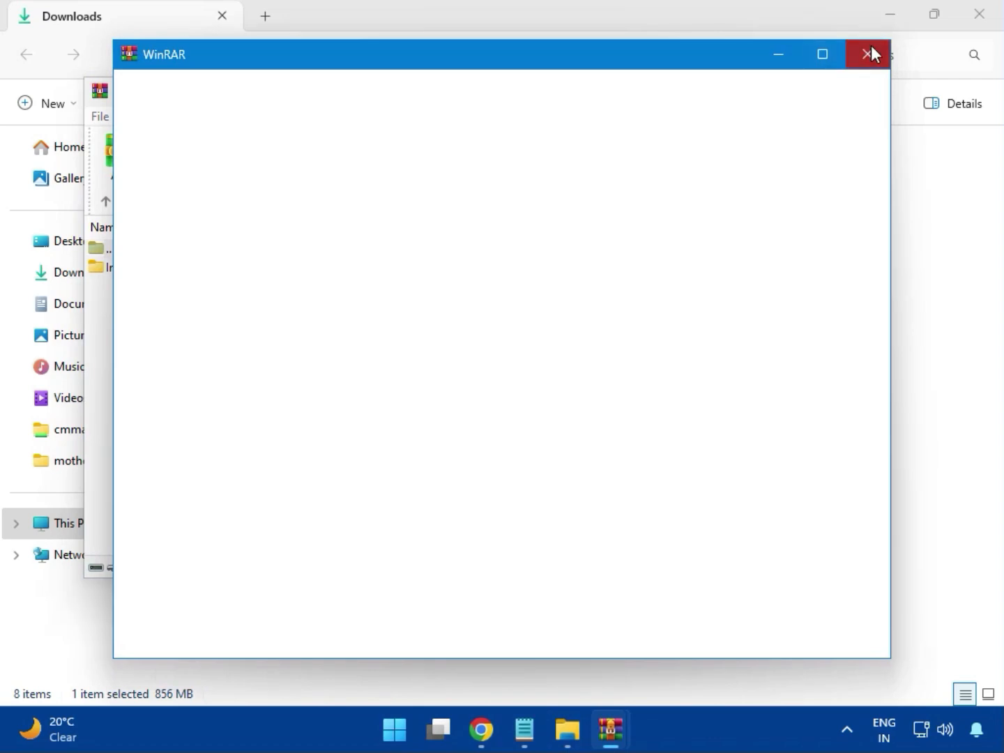
click(868, 53)
click(793, 99)
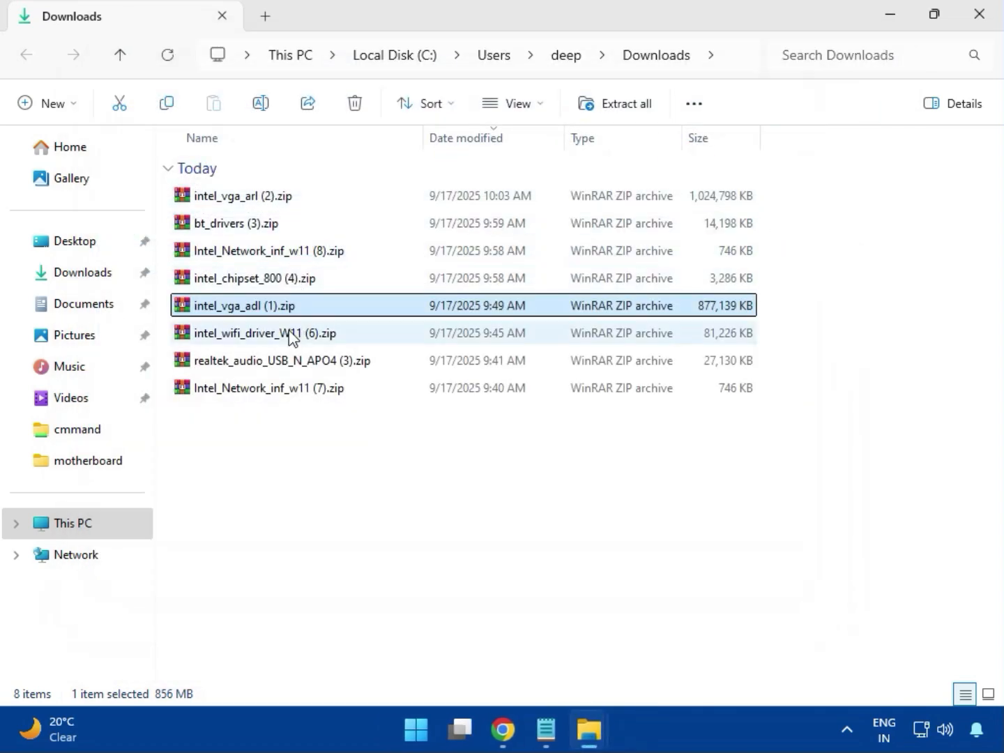
- Open the intel_wifi_driver_W11 (6).zip archive and go to UWD\Win64 inside its Intel WIFI Driver_23.40.0.4 folder
click(257, 335)
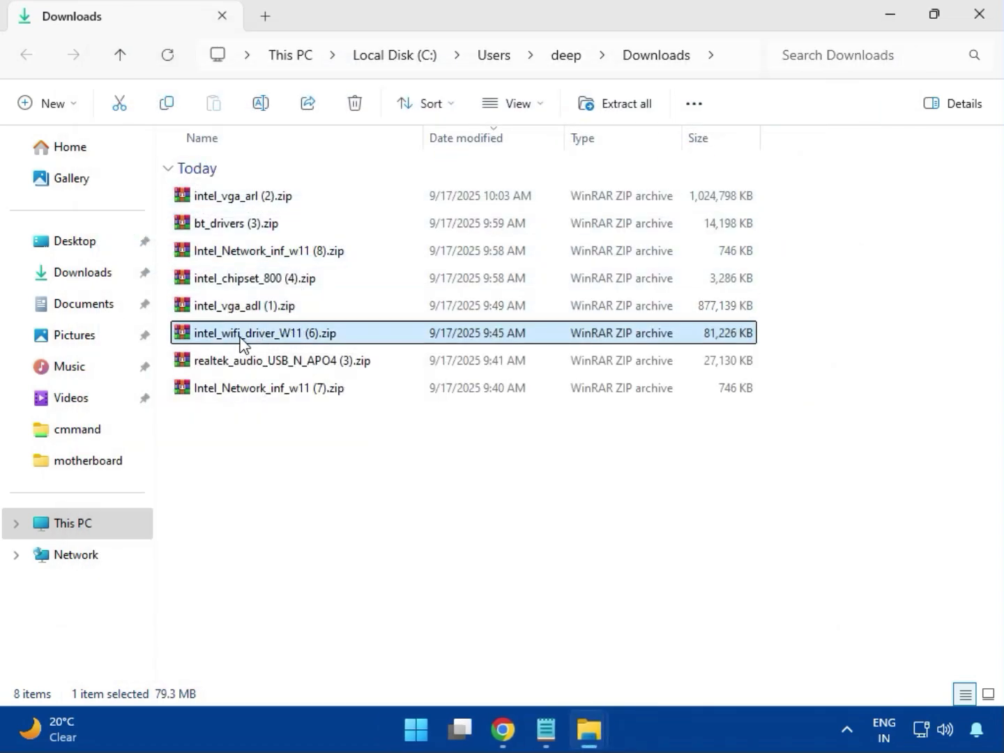
double_click(255, 341)
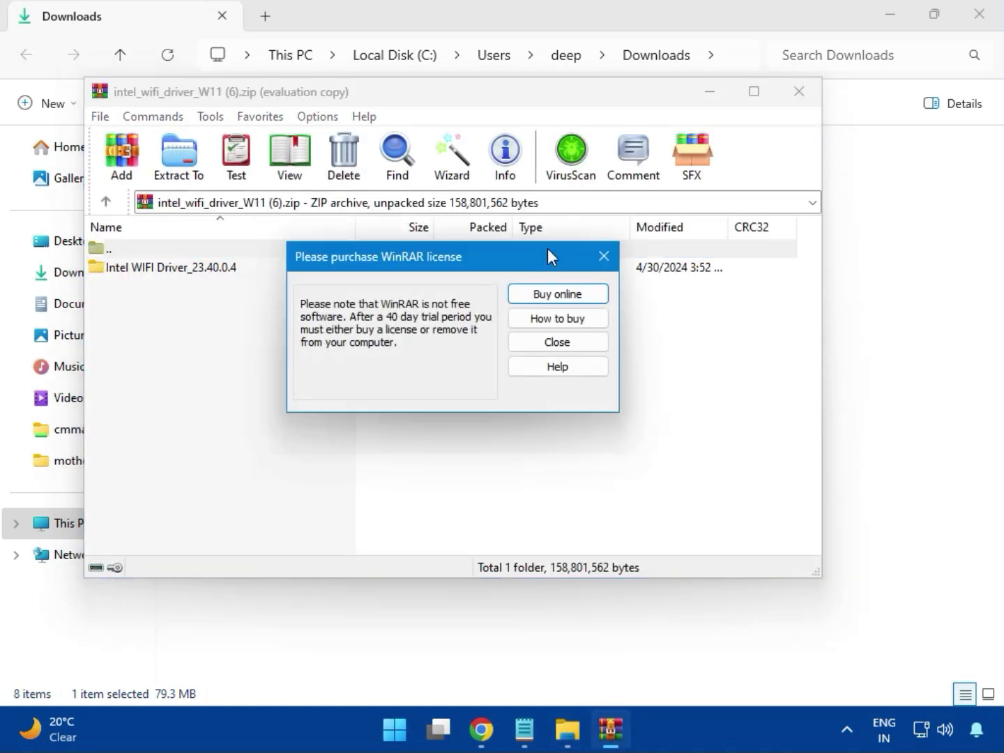
click(604, 255)
double_click(162, 268)
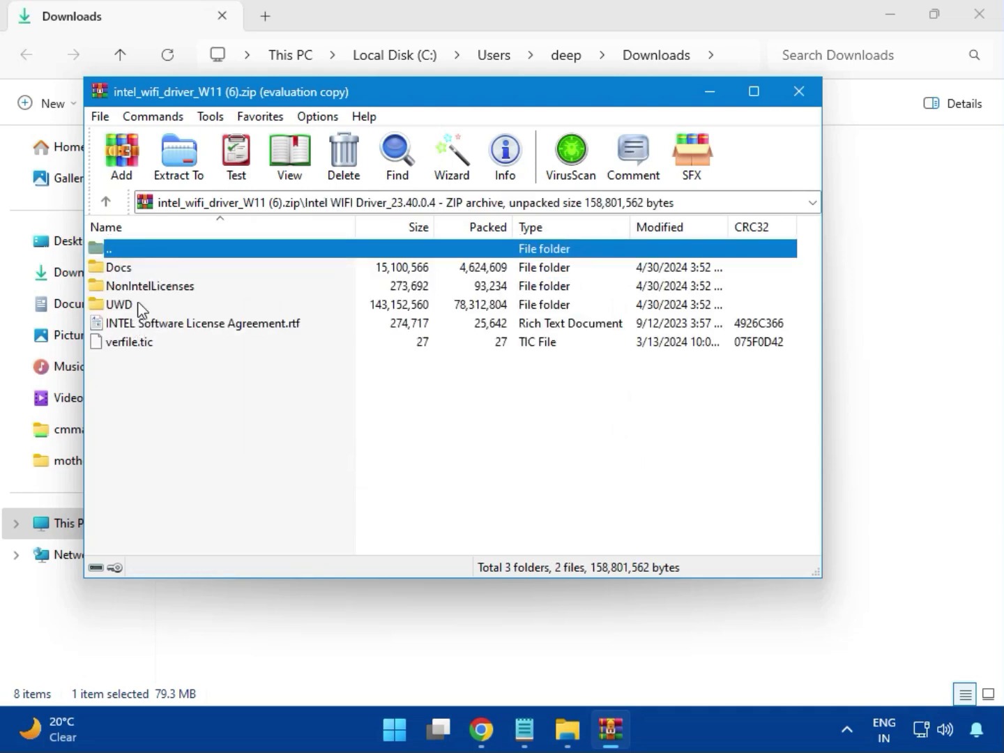
click(134, 307)
double_click(134, 307)
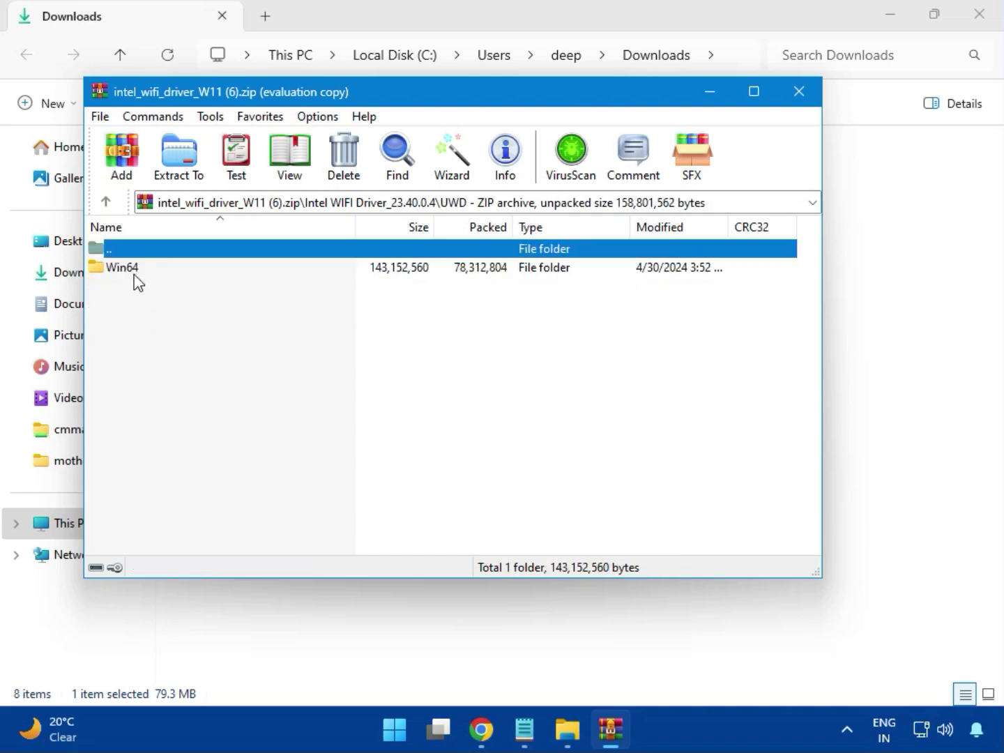
double_click(135, 273)
double_click(142, 272)
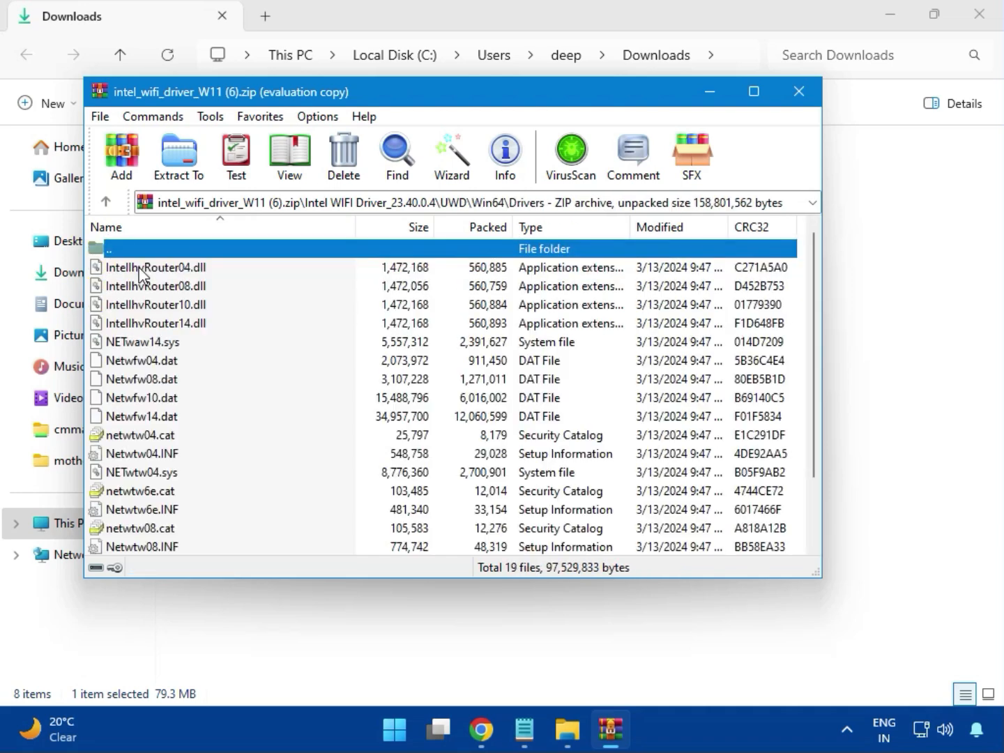
scroll(185, 416, down, 2)
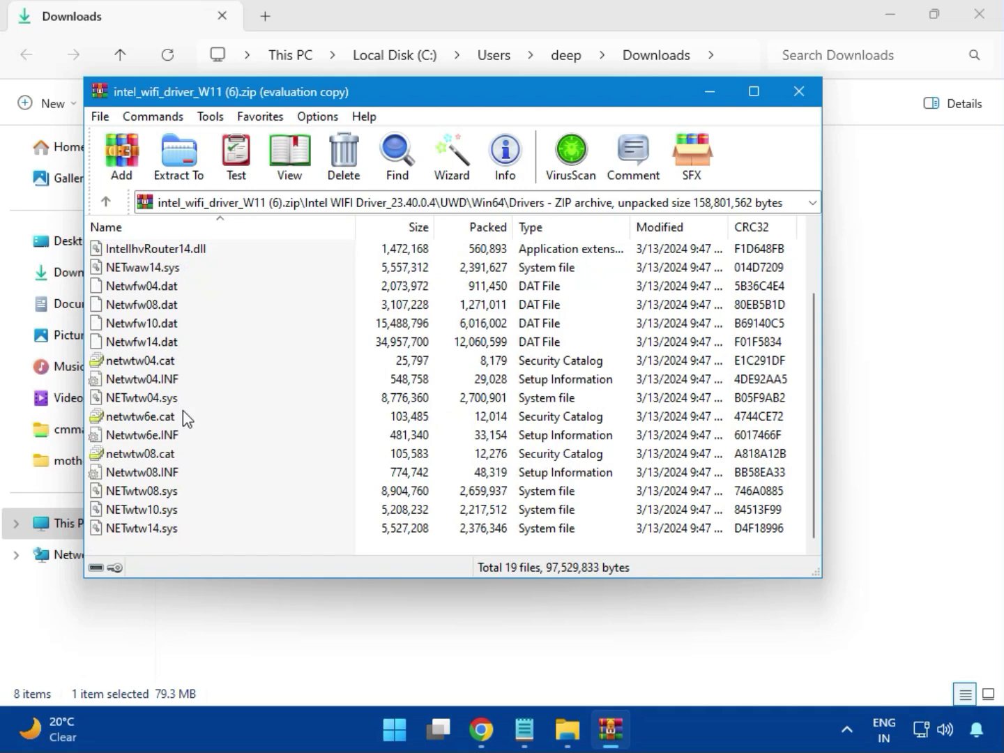
scroll(175, 457, up, 2)
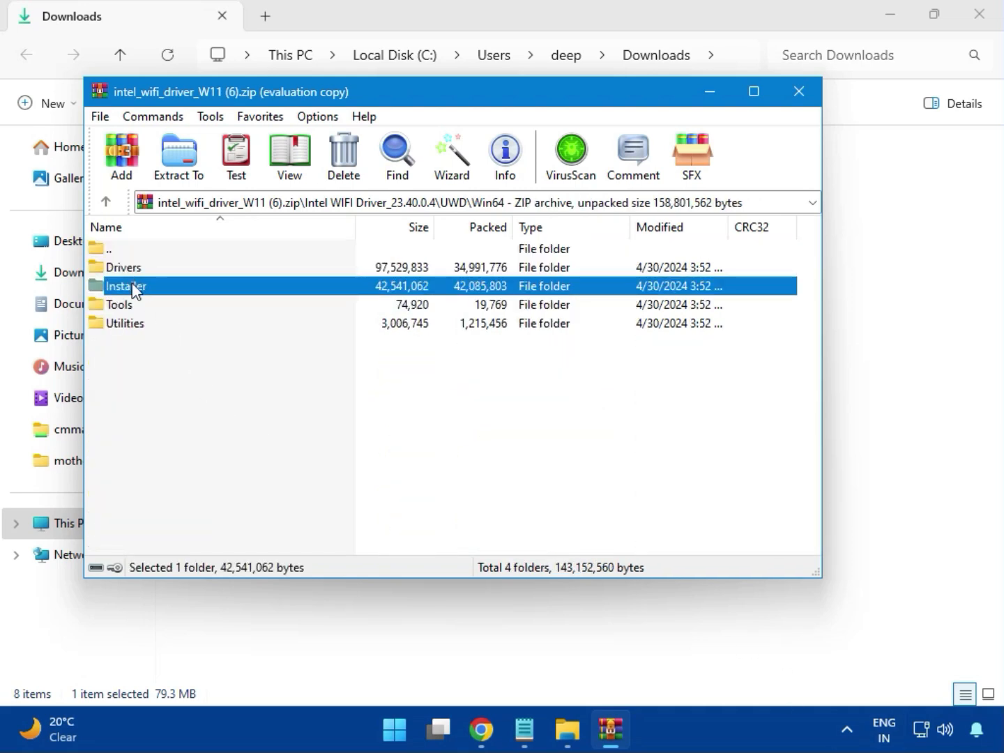
- Run WirelessSetup.exe from the Installer folder of the Wi-Fi driver archive
double_click(134, 289)
click(126, 289)
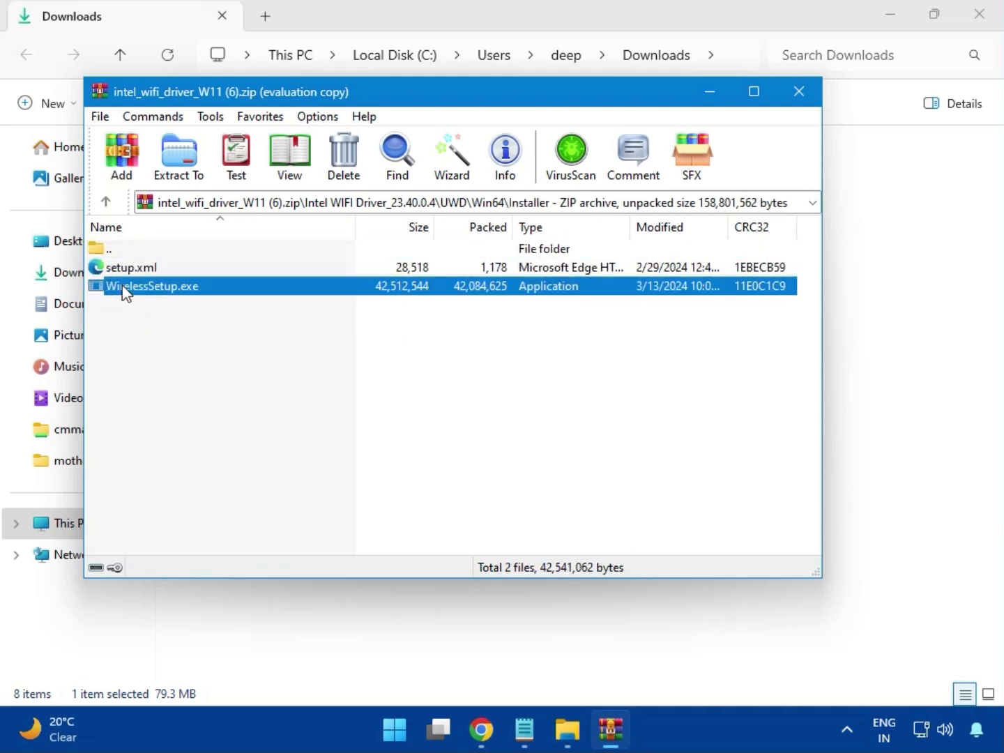
double_click(156, 290)
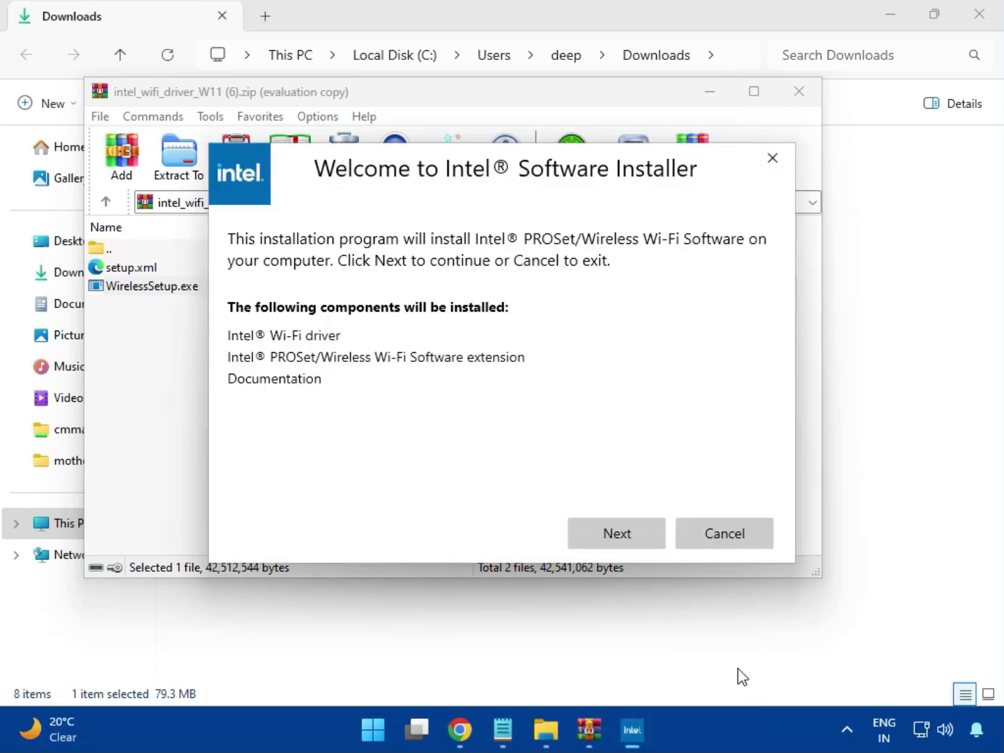
- Install the Intel PROSet/Wireless Wi-Fi Software with the license accepted and changes allowed, then close the installer and the archive
click(614, 525)
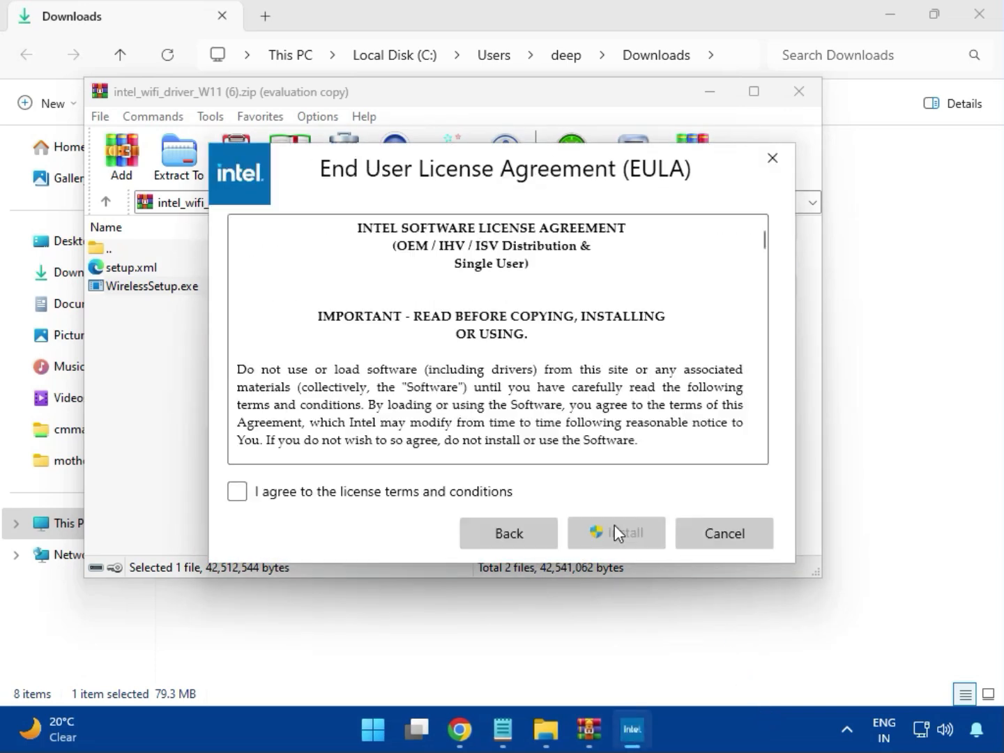
click(434, 491)
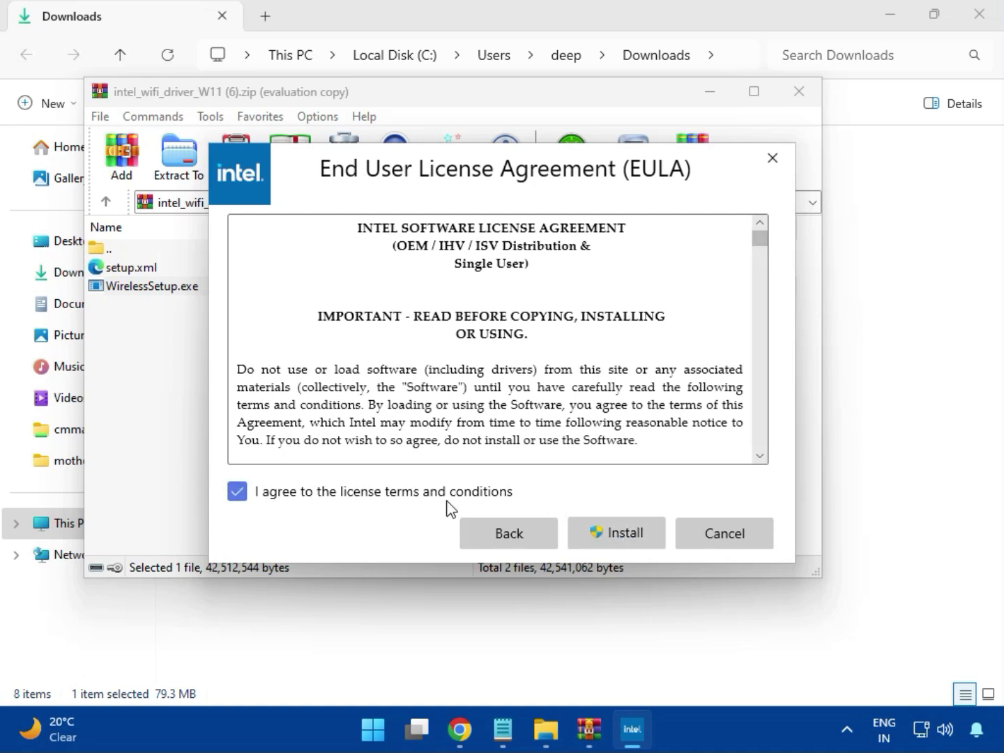
click(625, 537)
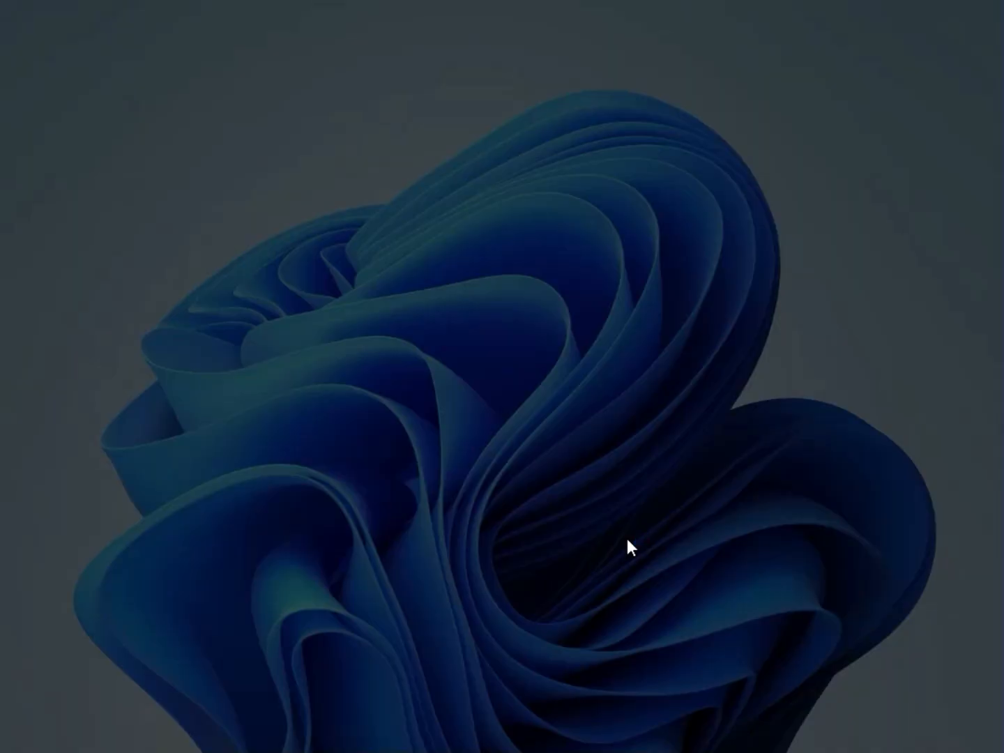
click(454, 539)
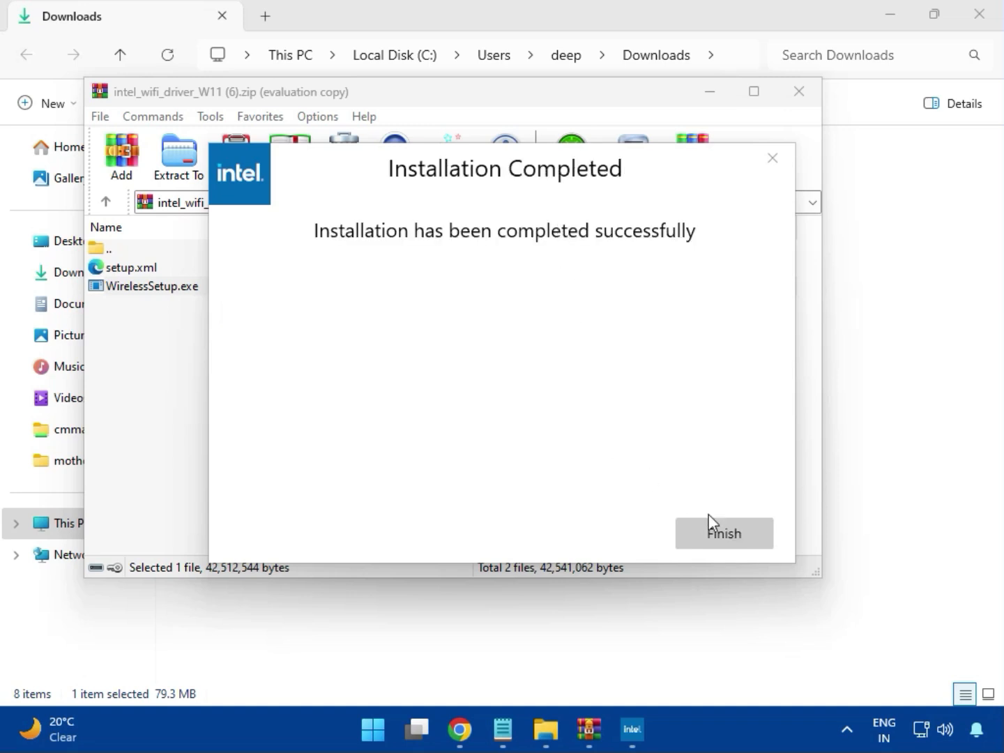
click(721, 532)
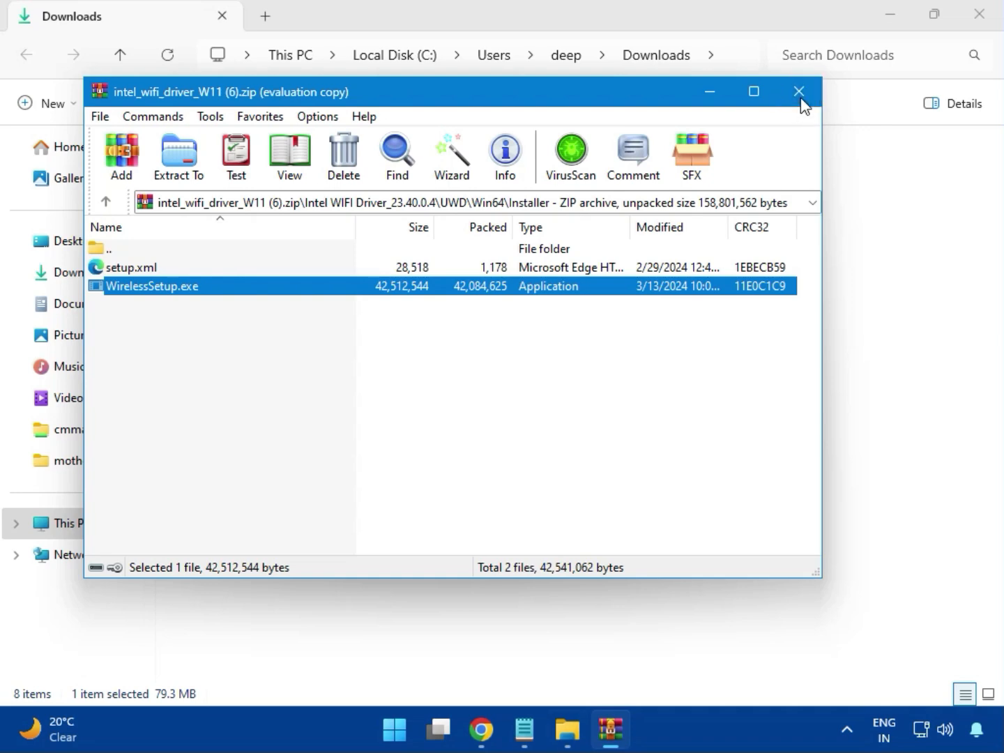
click(800, 92)
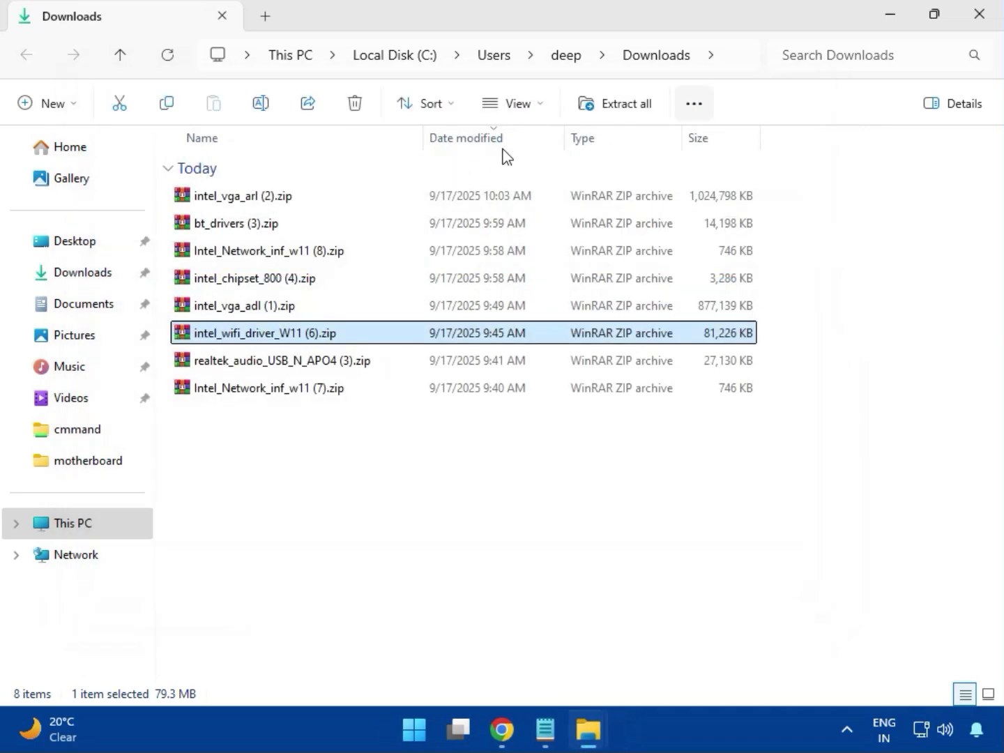
- Run MSI_Launcher.exe from the realtek_audio_USB_N_APO4 (3).zip archive, allow the launcher and Realtek setup to make changes, then close the archive
double_click(302, 362)
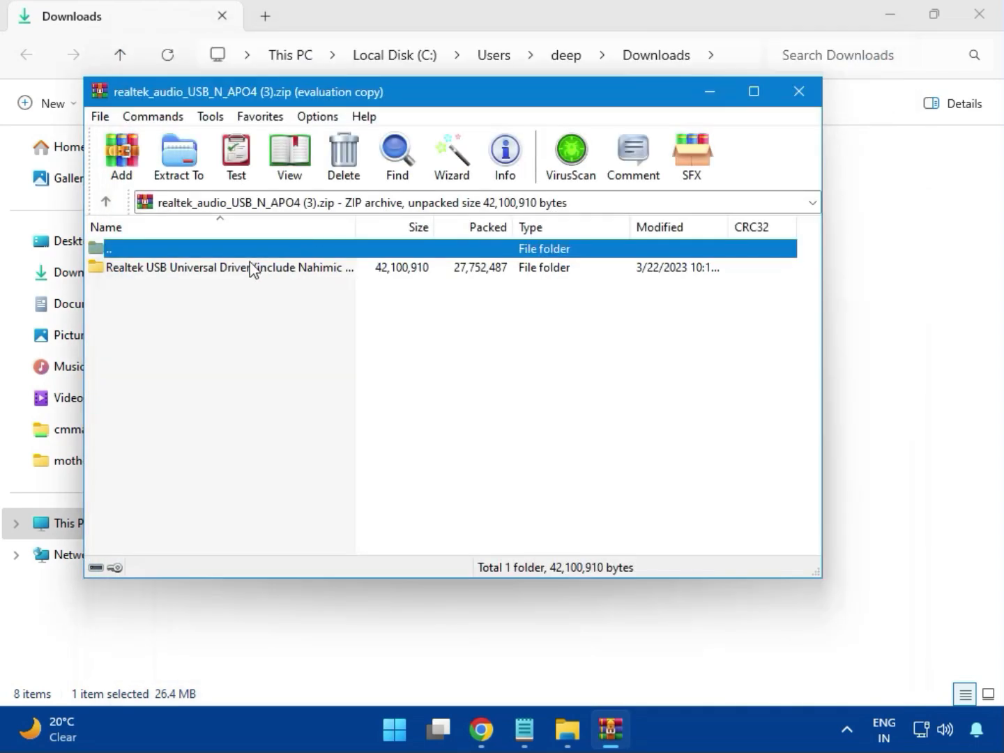
double_click(224, 274)
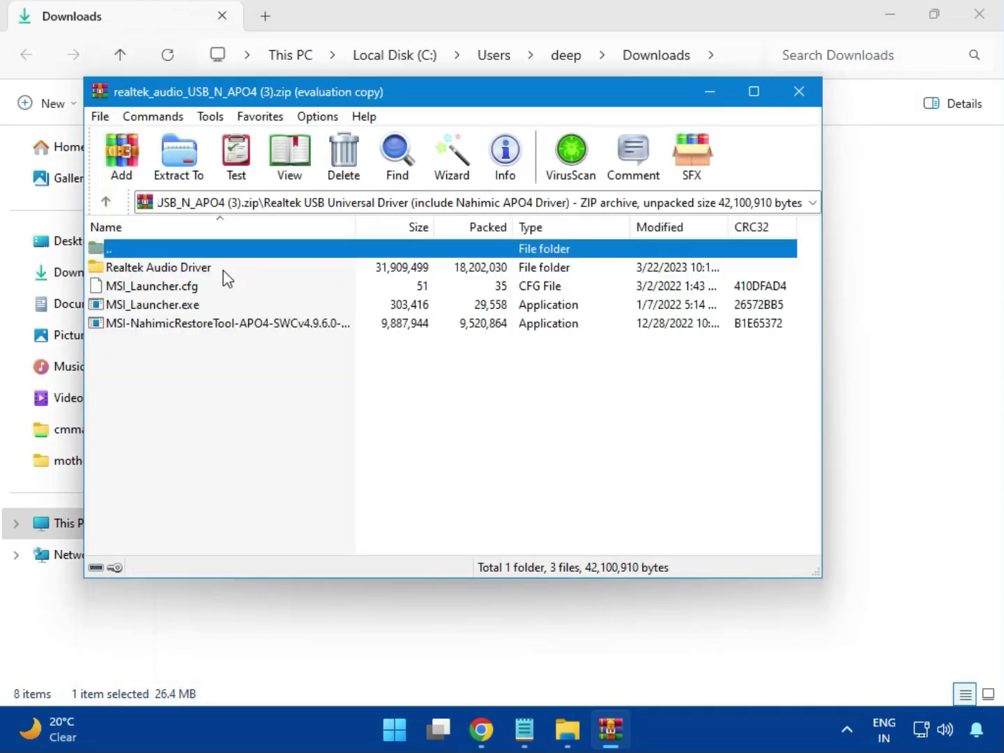
double_click(178, 307)
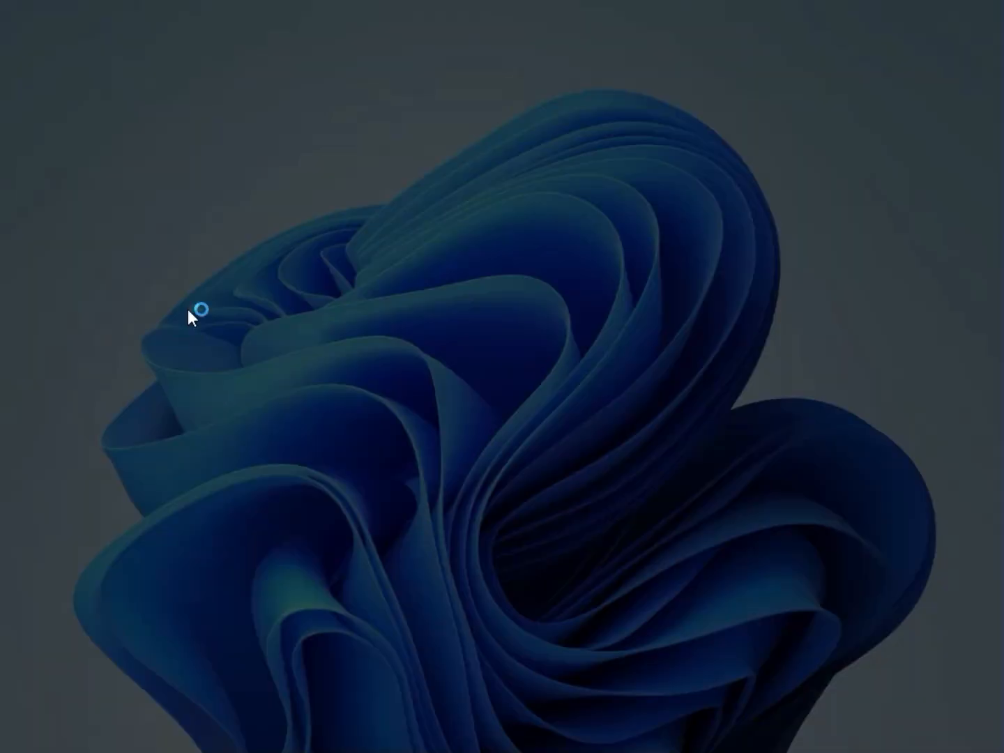
click(401, 531)
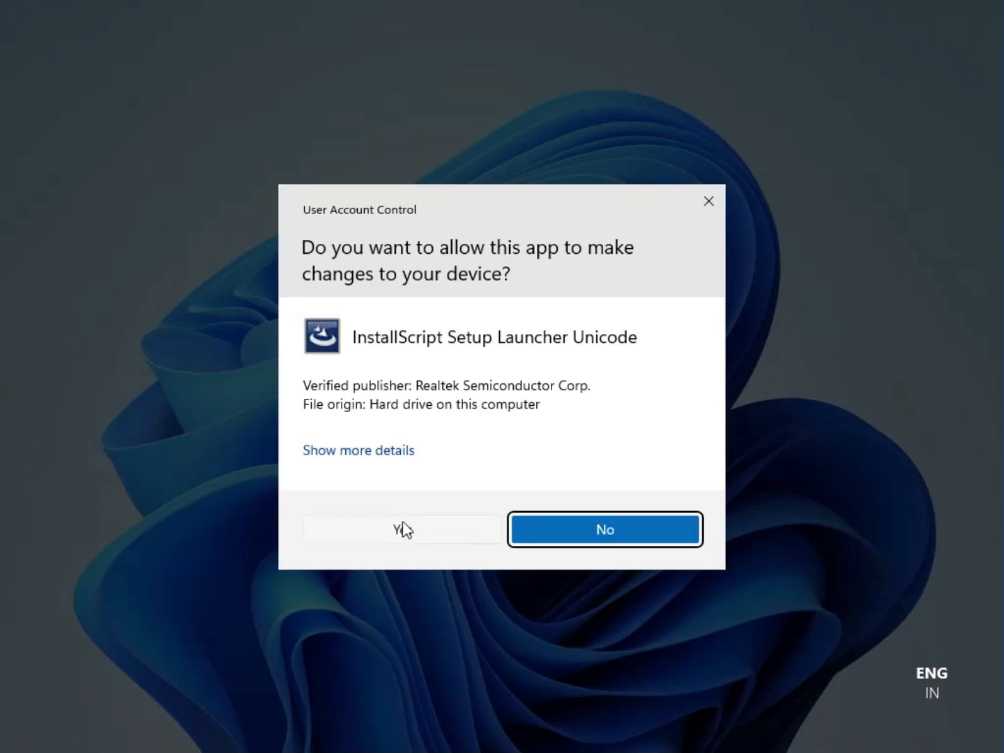
click(402, 529)
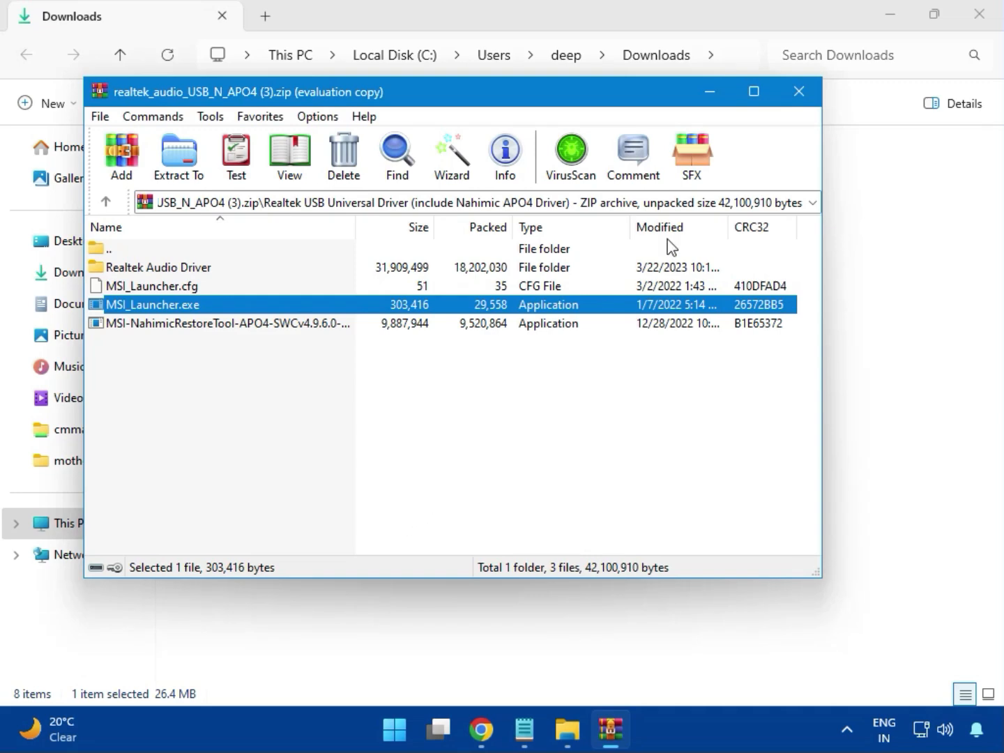
click(799, 93)
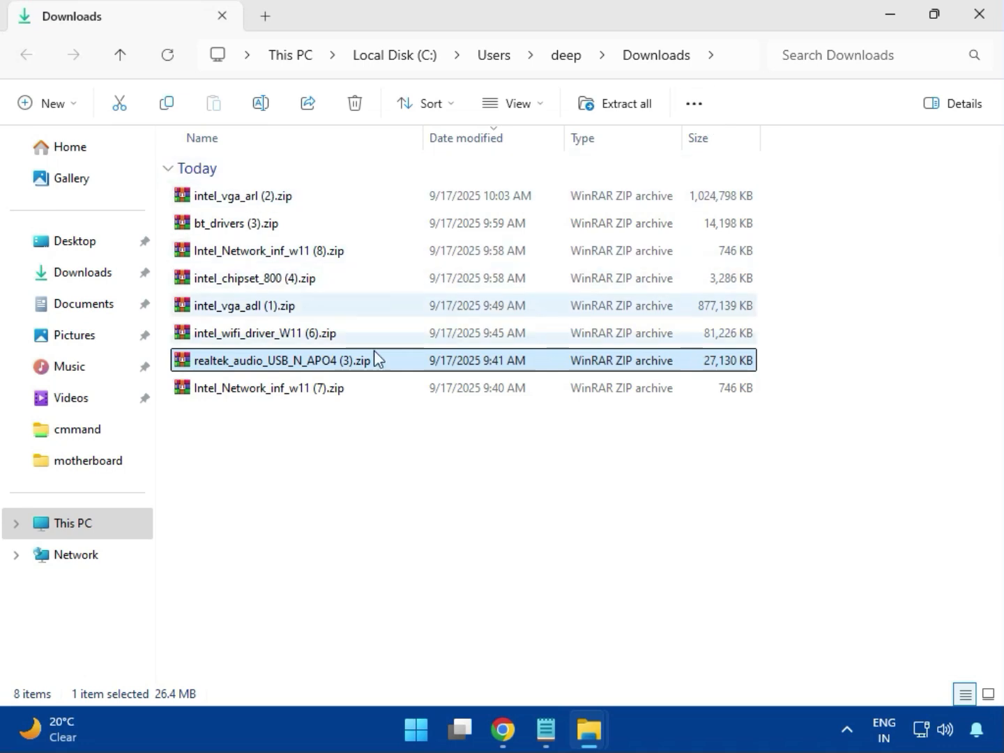
- Close the Downloads folder window
click(272, 393)
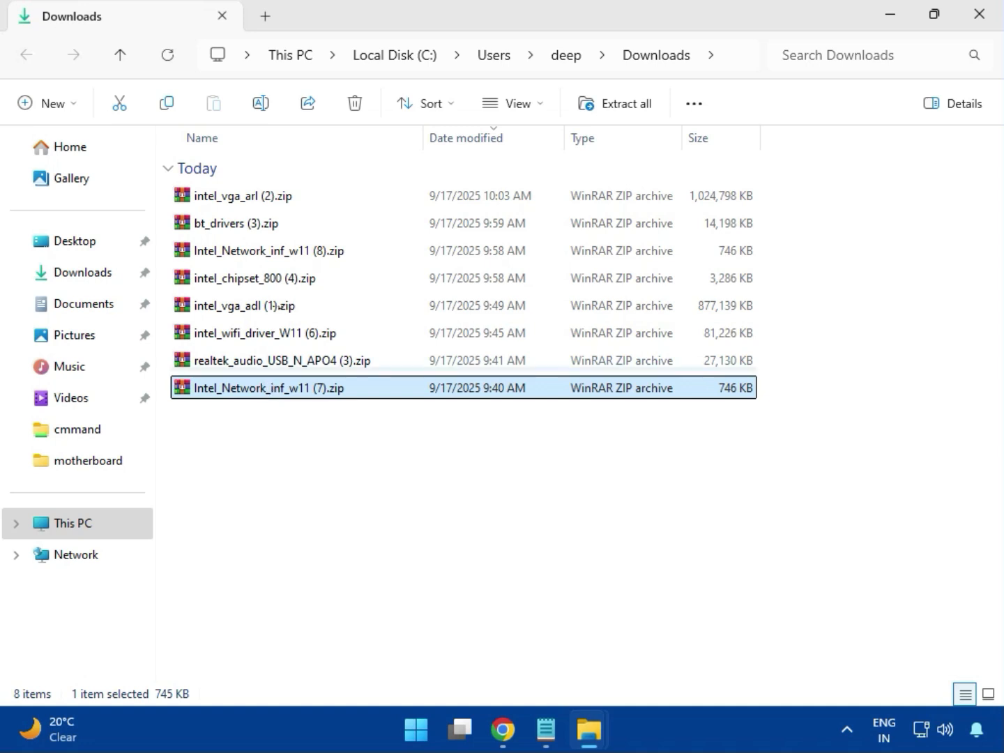
mouse_move(292, 207)
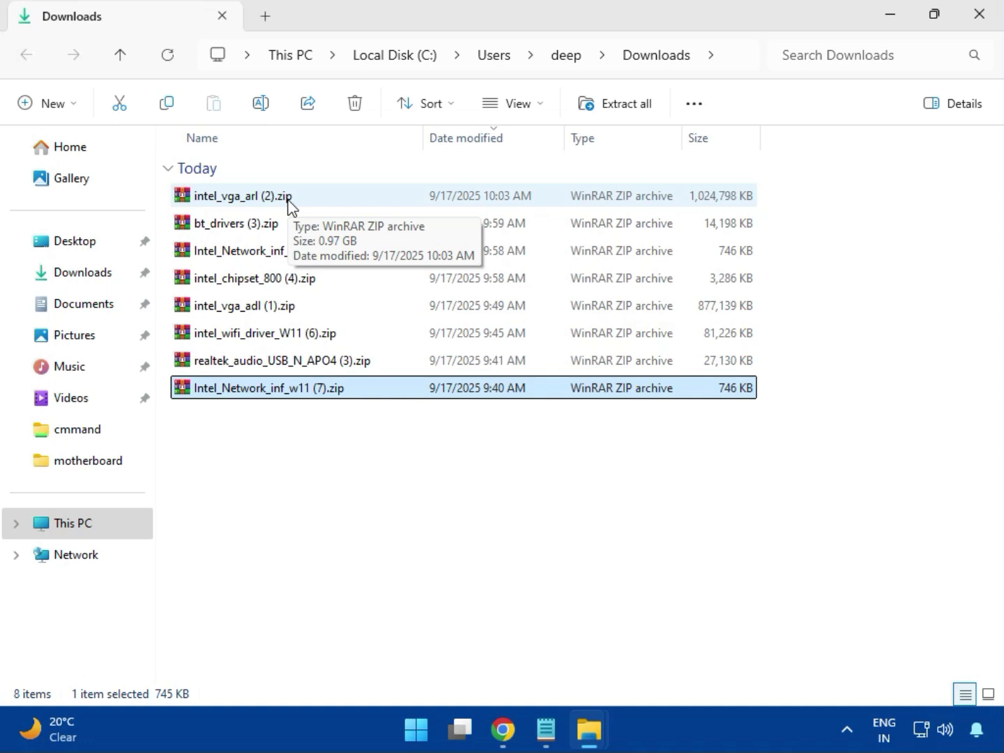
click(980, 15)
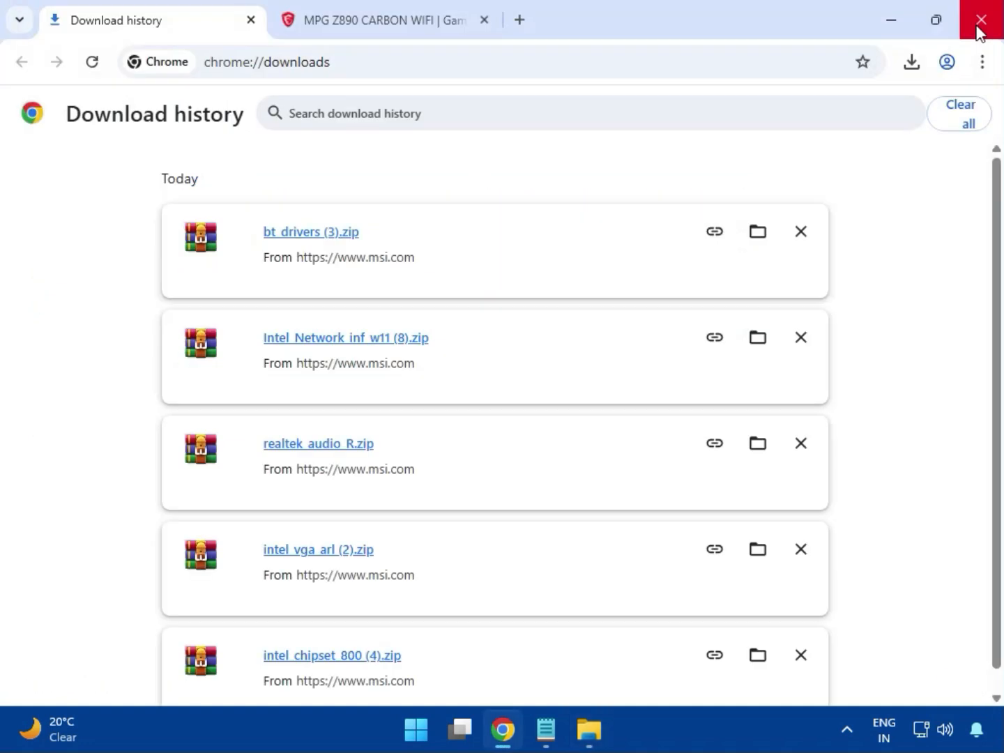